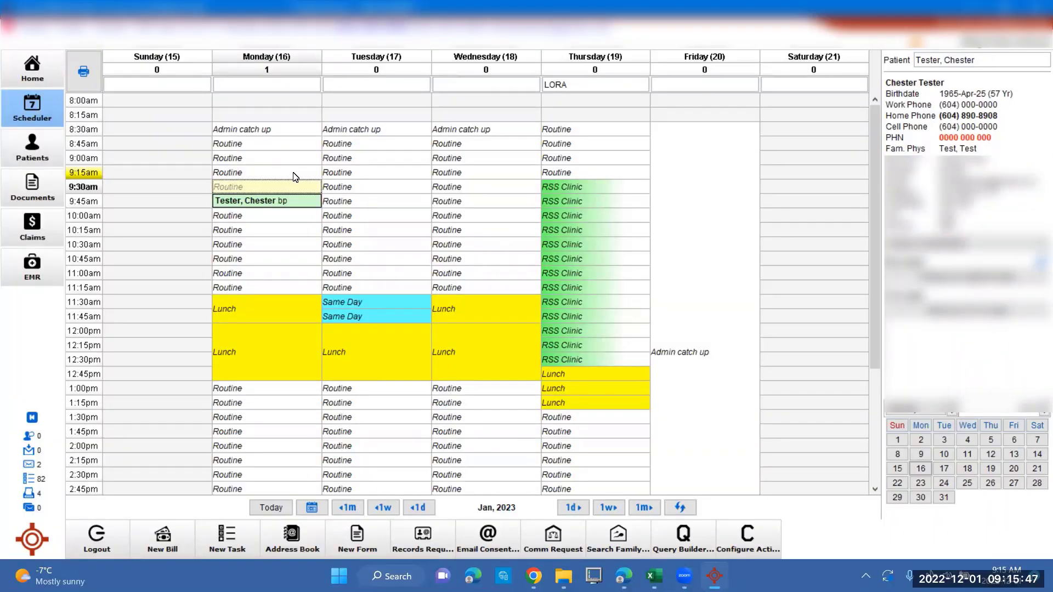
Step: Select the 9:45am appointment's patient and open their medical record
right_click(305, 204)
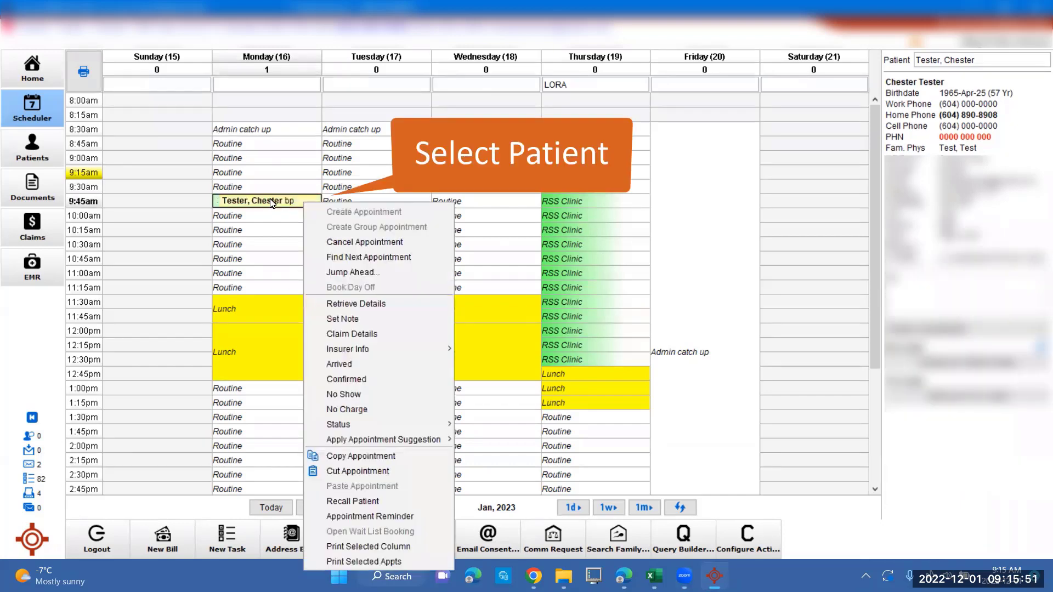
click(273, 203)
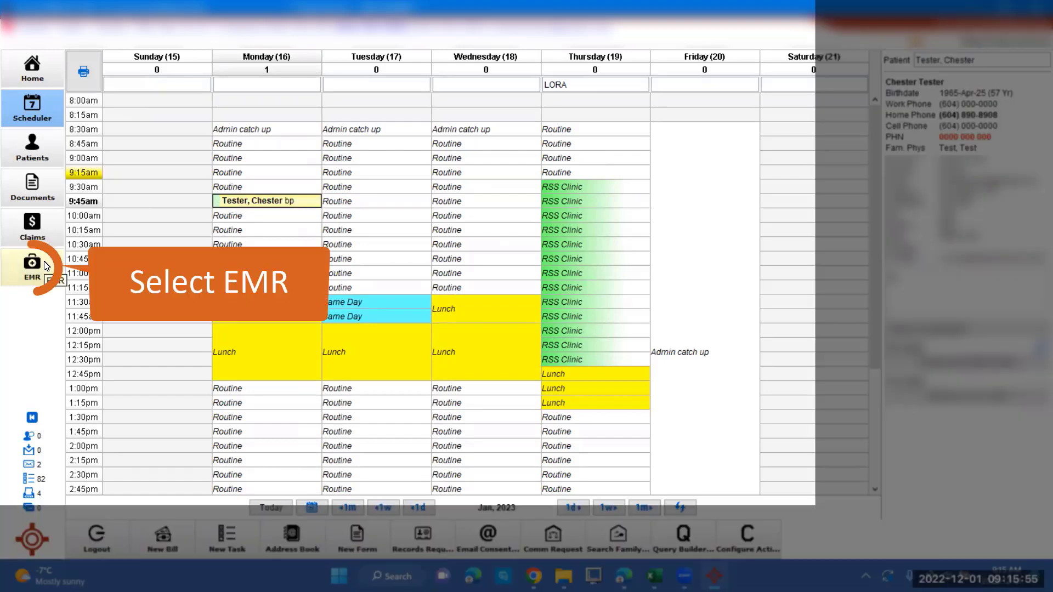
click(46, 266)
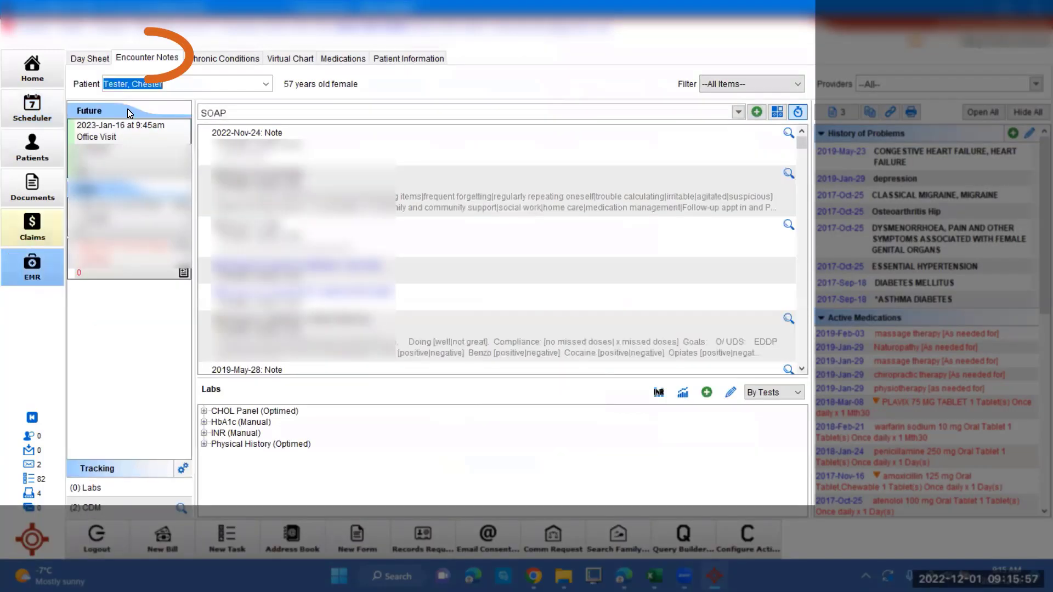
Step: Create a SOAP note dated 2022-Dec-01, then save and close it
click(738, 113)
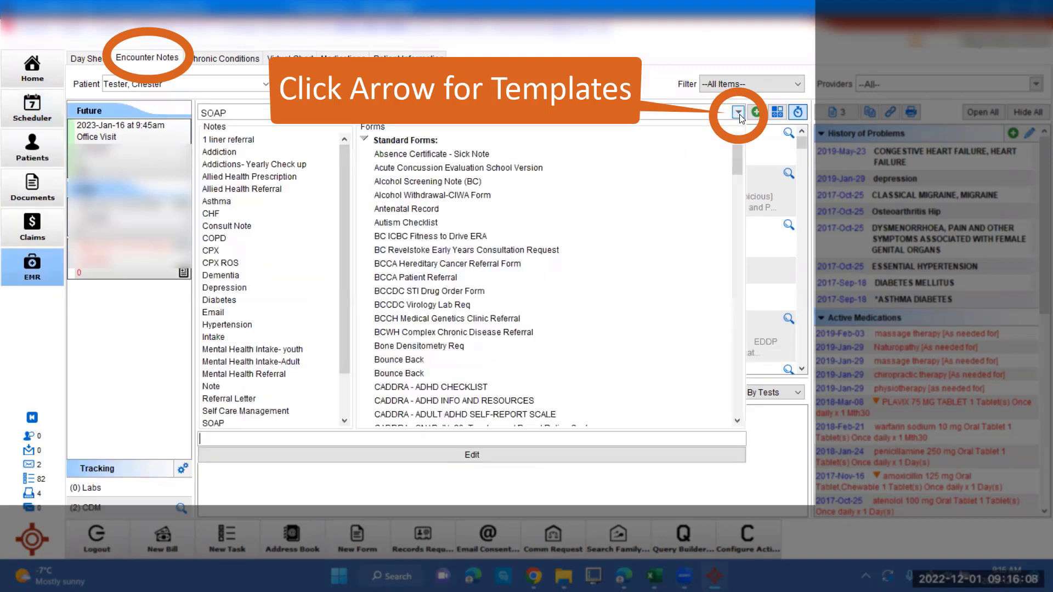
click(215, 421)
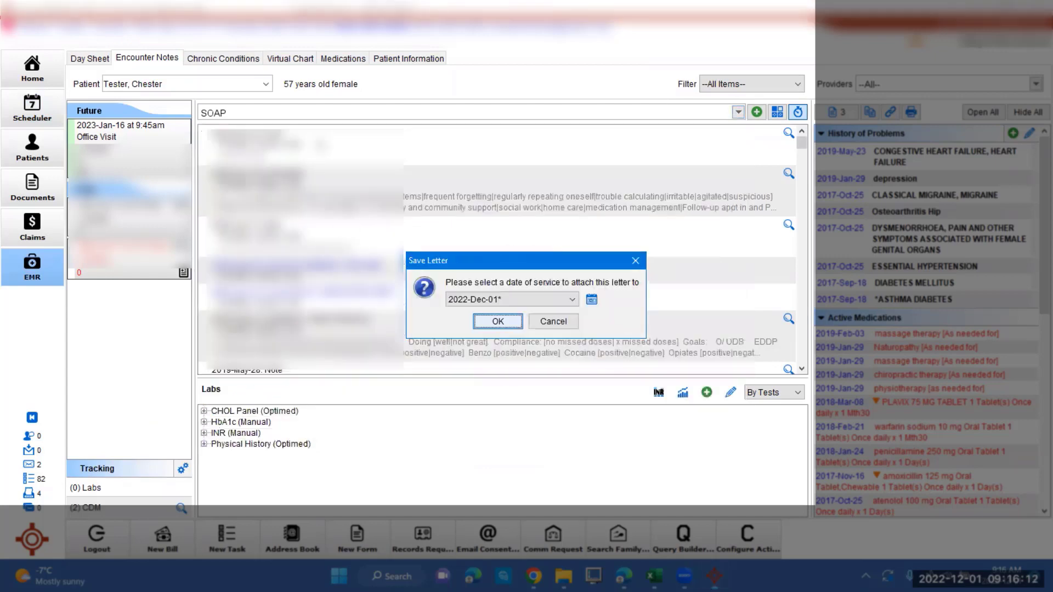
click(494, 324)
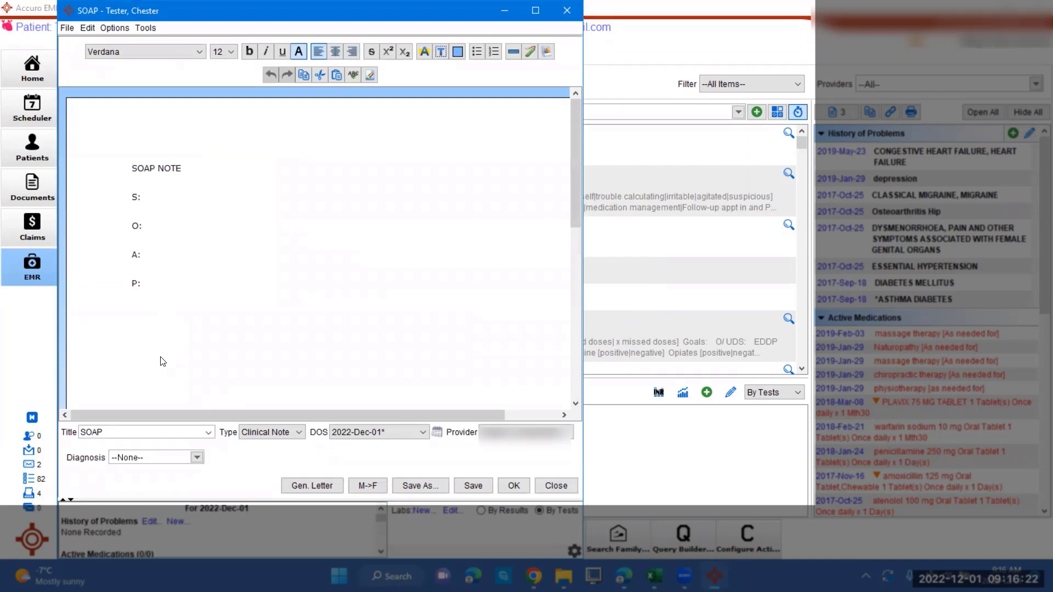
click(488, 488)
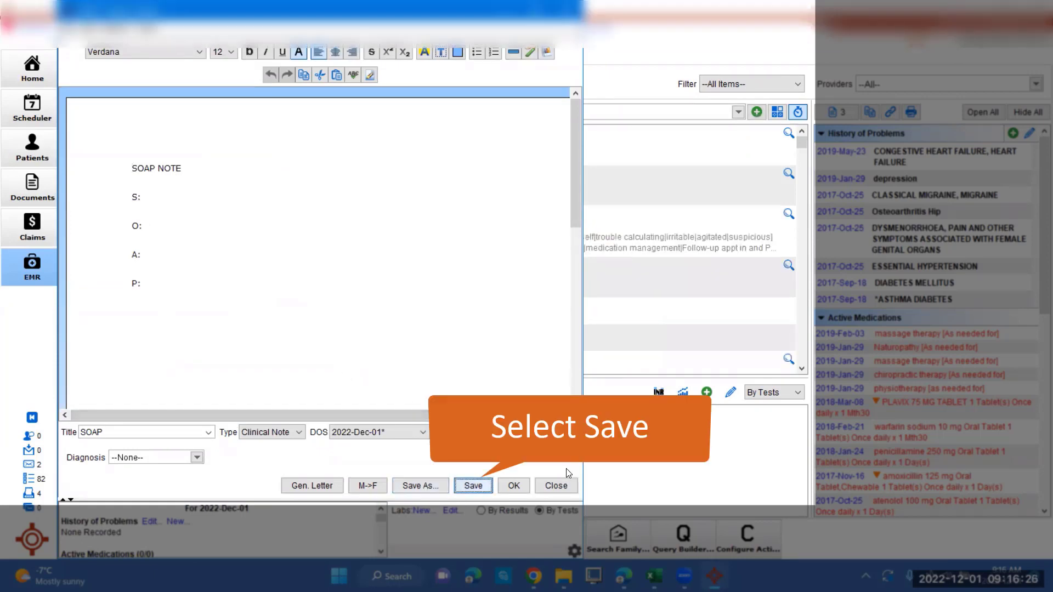
click(563, 487)
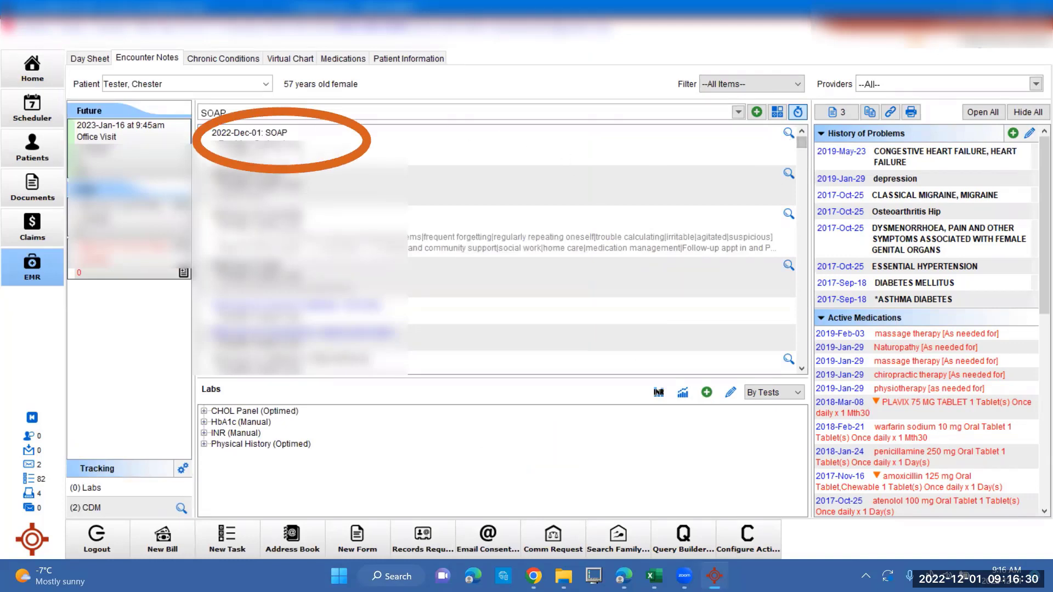
click(285, 59)
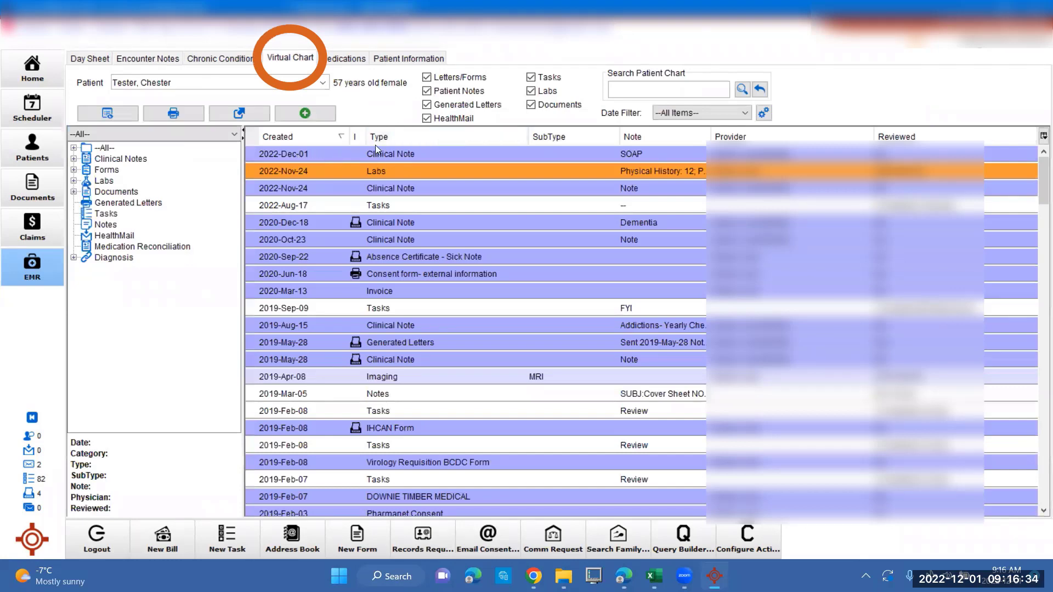
click(166, 63)
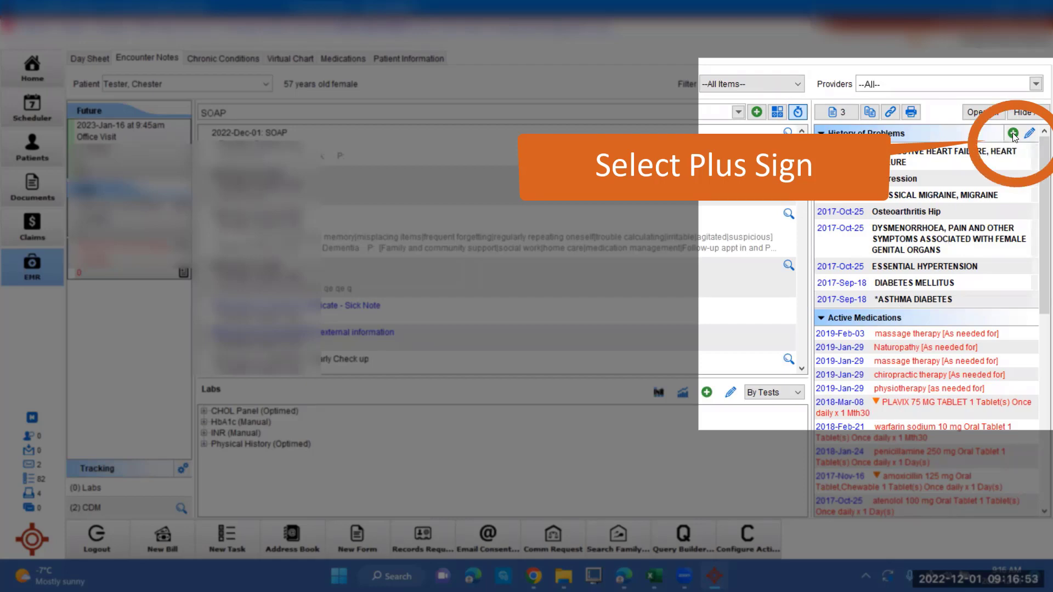
Step: Start a new problem-history diagnosis and search descriptions for 'emp'
click(1013, 134)
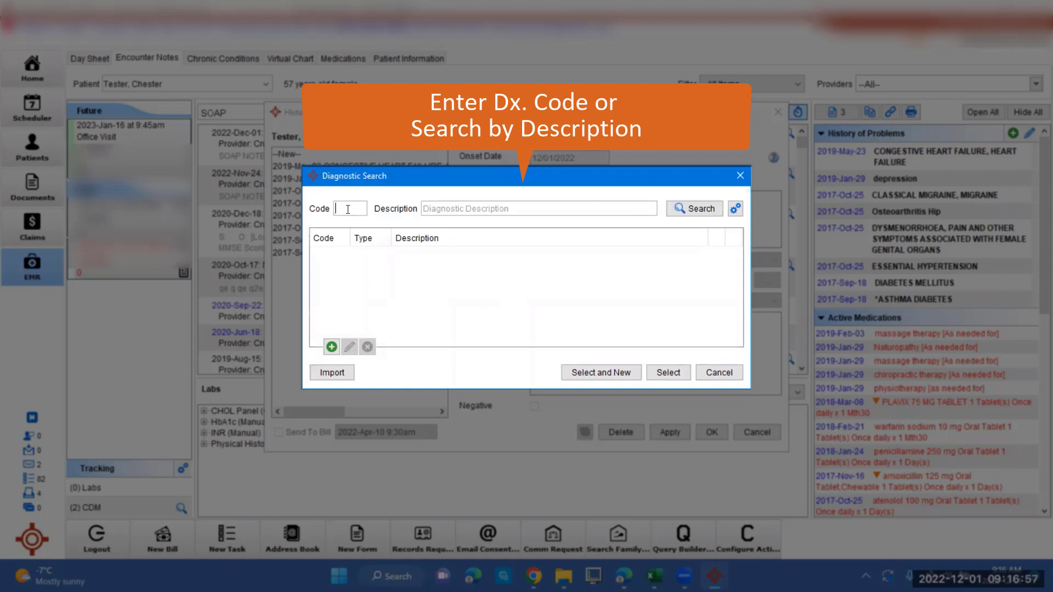
text(492)
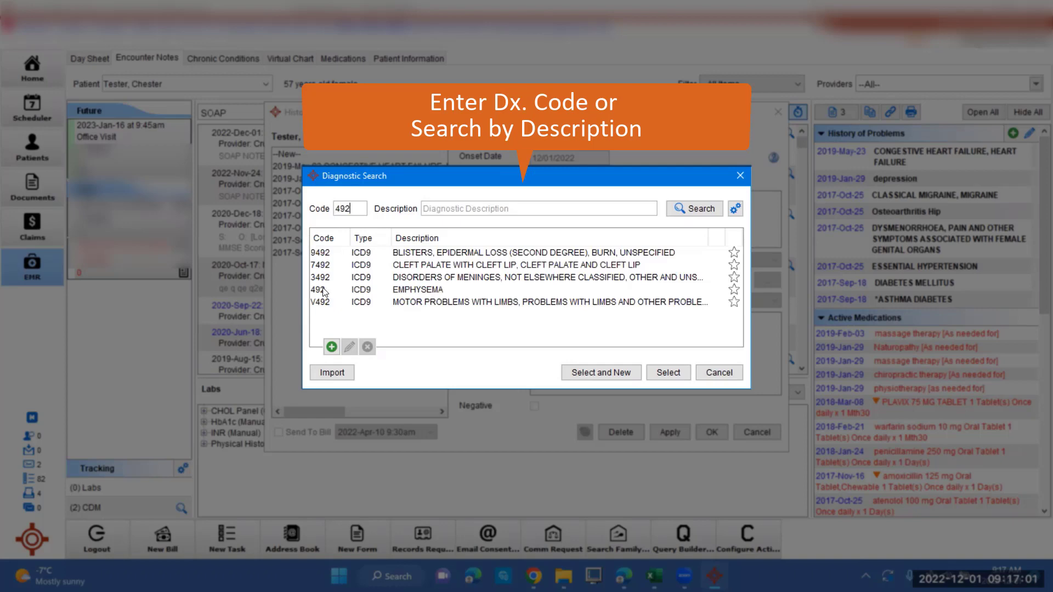
key(BackSpace)
key(BackSpace)
key(BackSpace)
click(444, 206)
text(emp)
key(Return)
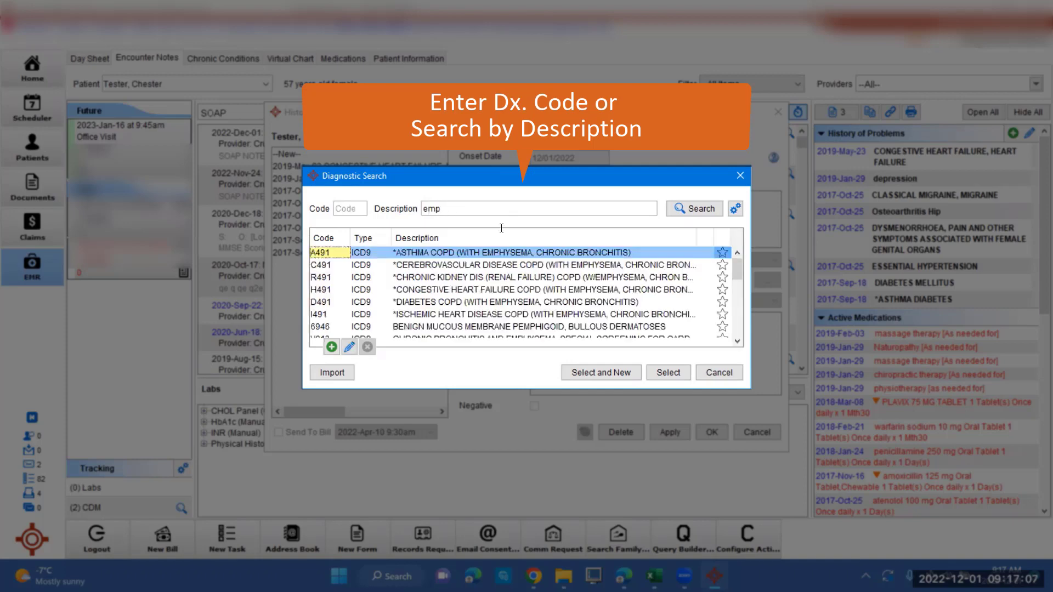
drag(736, 262, 738, 284)
Step: Add EMPHYSEMA (ICD9 492), dated 2022-Dec-01, to the History of Problems
click(422, 296)
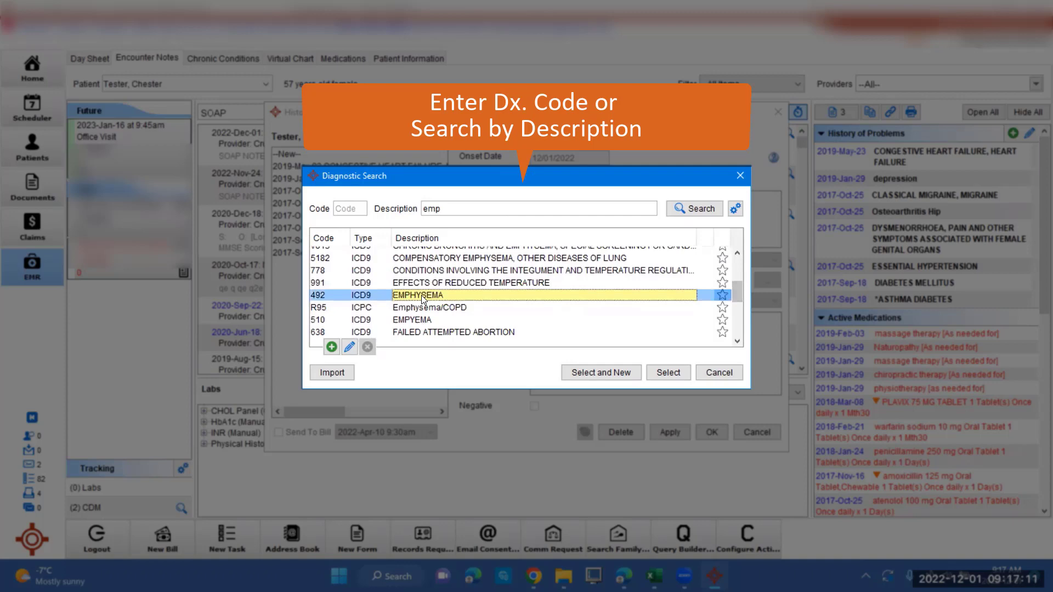
click(672, 373)
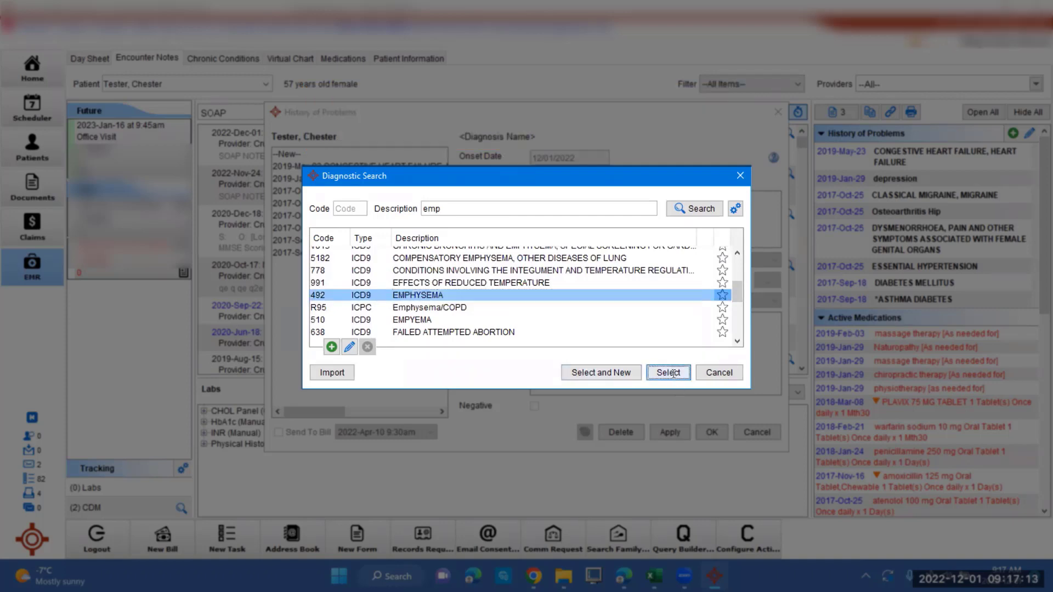
click(562, 341)
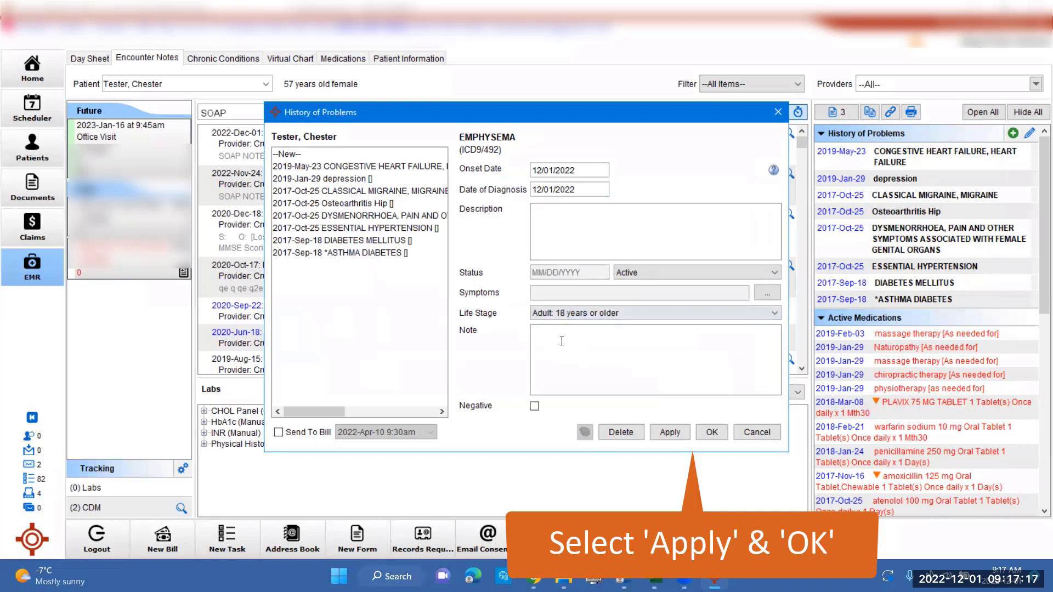
click(670, 433)
click(710, 434)
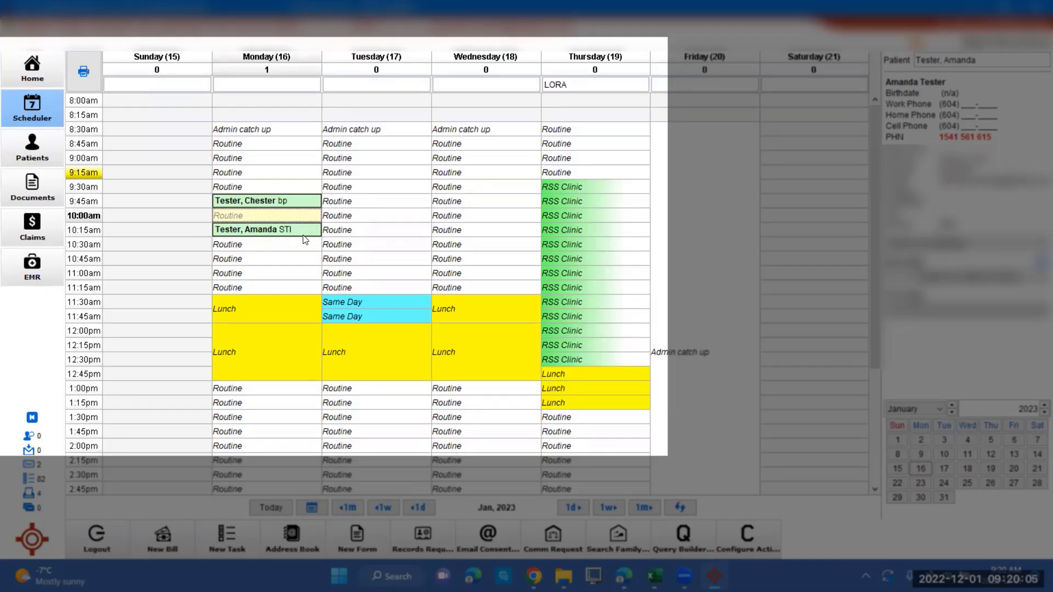
Step: Select the Monday 10:15am appointment and show that patient's EMR encounter notes
click(303, 234)
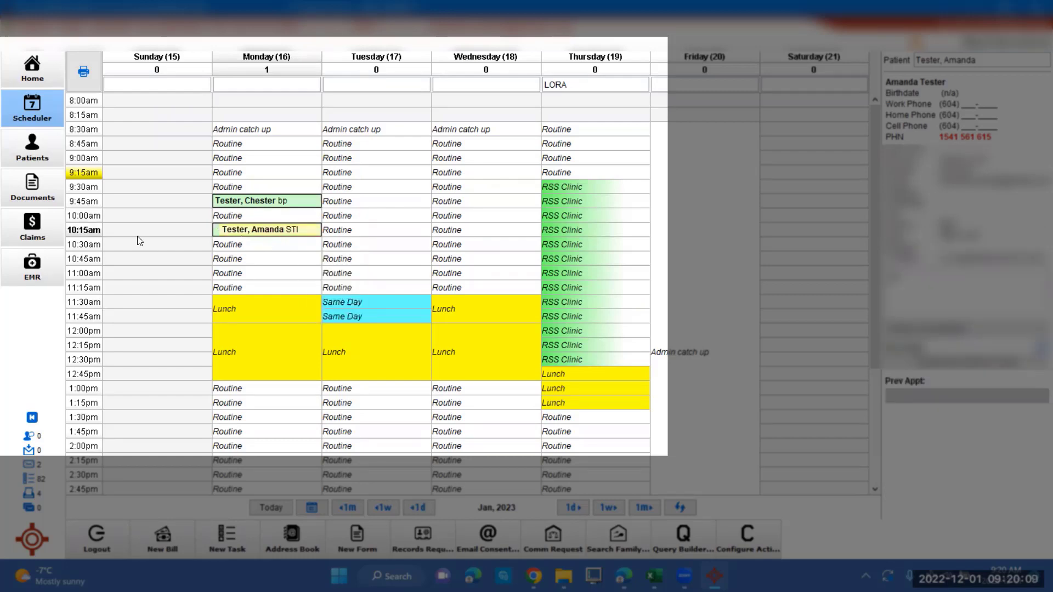
right_click(265, 236)
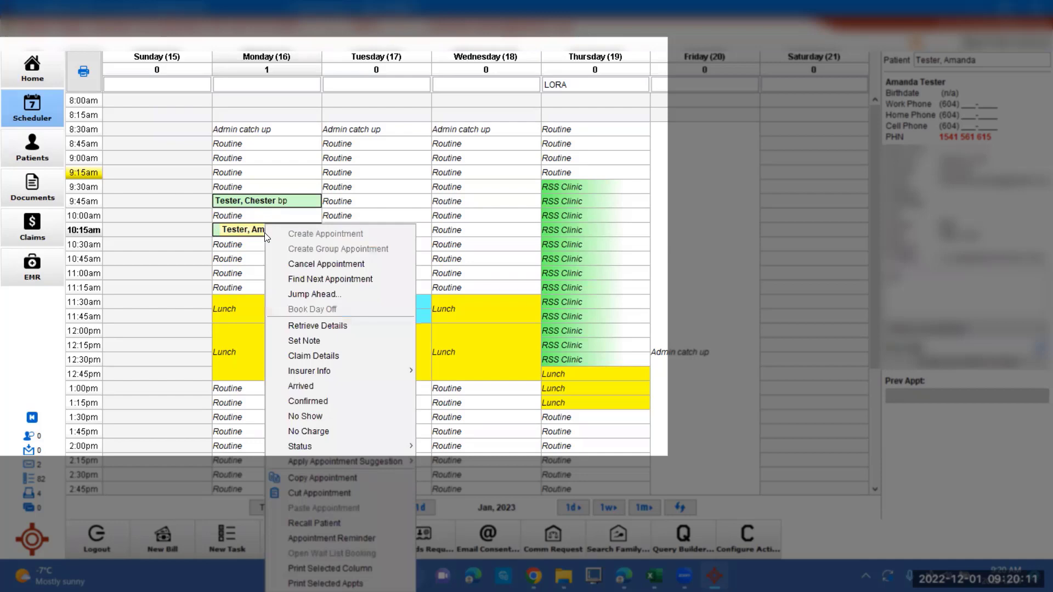
key(Escape)
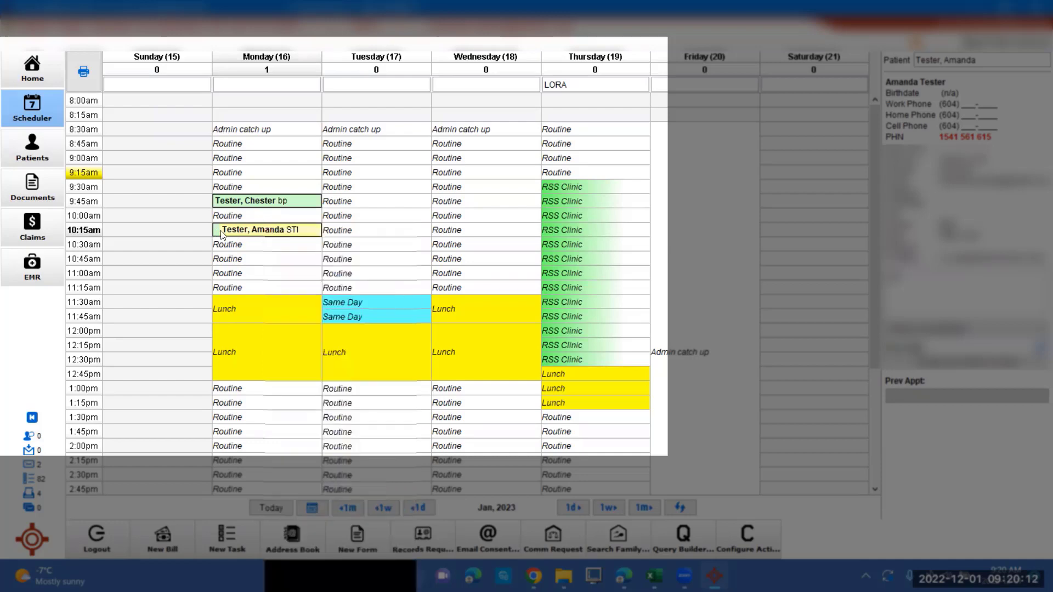
click(35, 266)
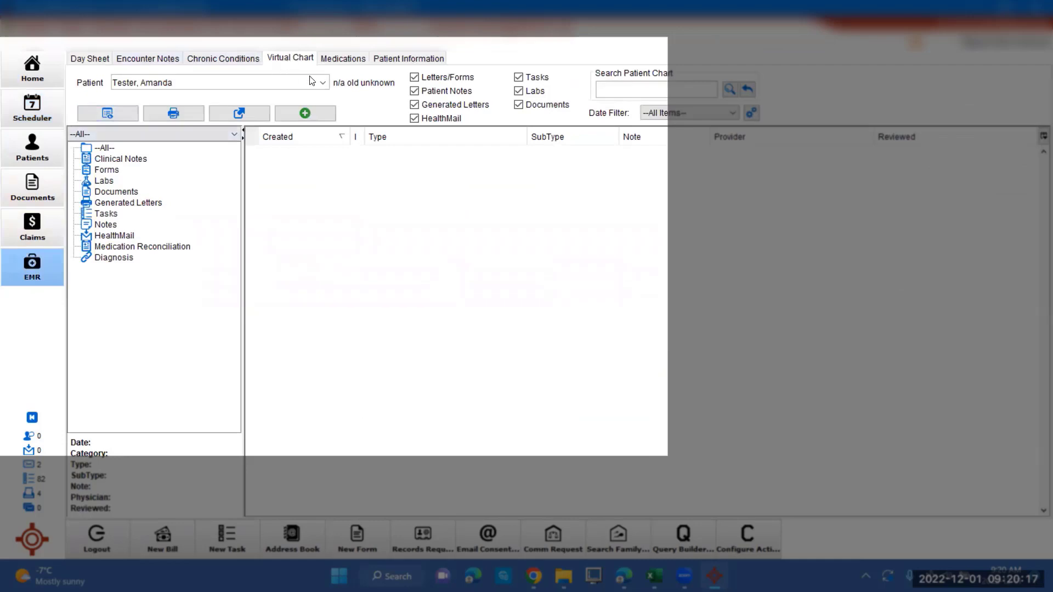
click(172, 61)
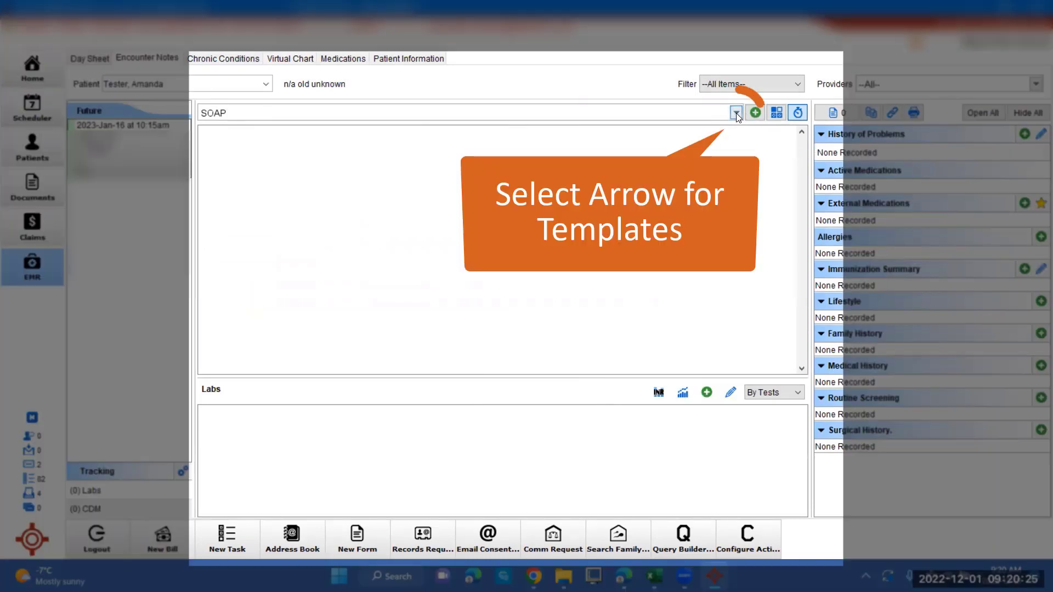
Step: Open the IHA Lab Req form from the Forms list, then close it without saving
click(737, 114)
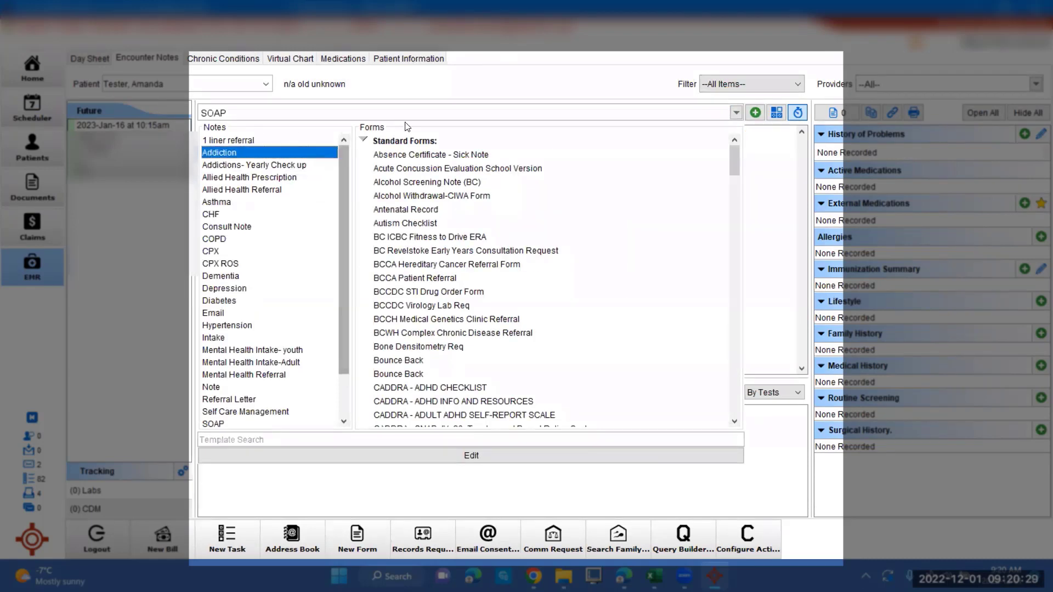
scroll(421, 300, down, 2)
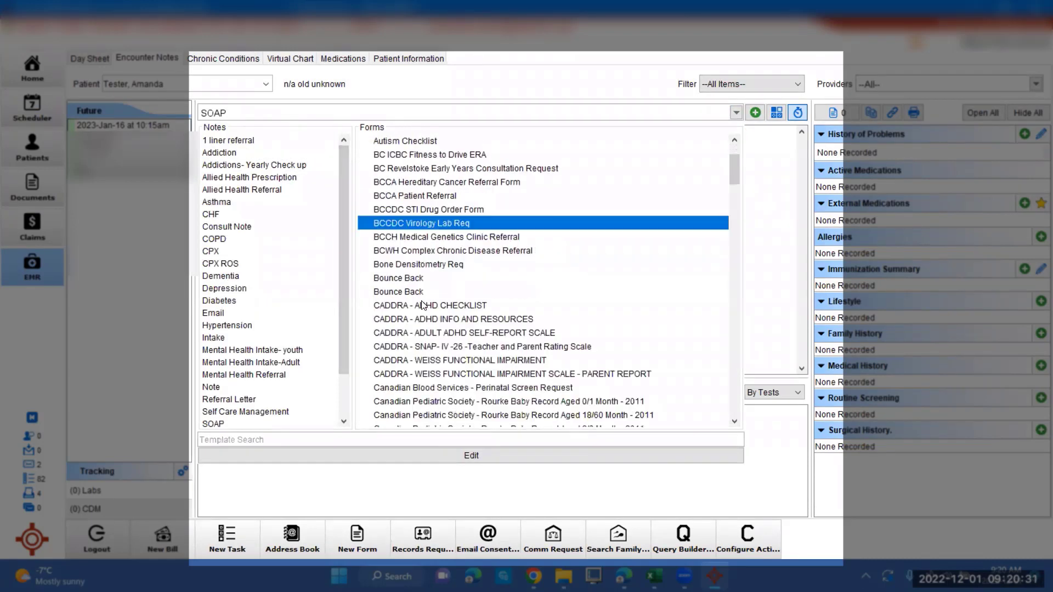
scroll(423, 302, down, 2)
scroll(422, 305, down, 7)
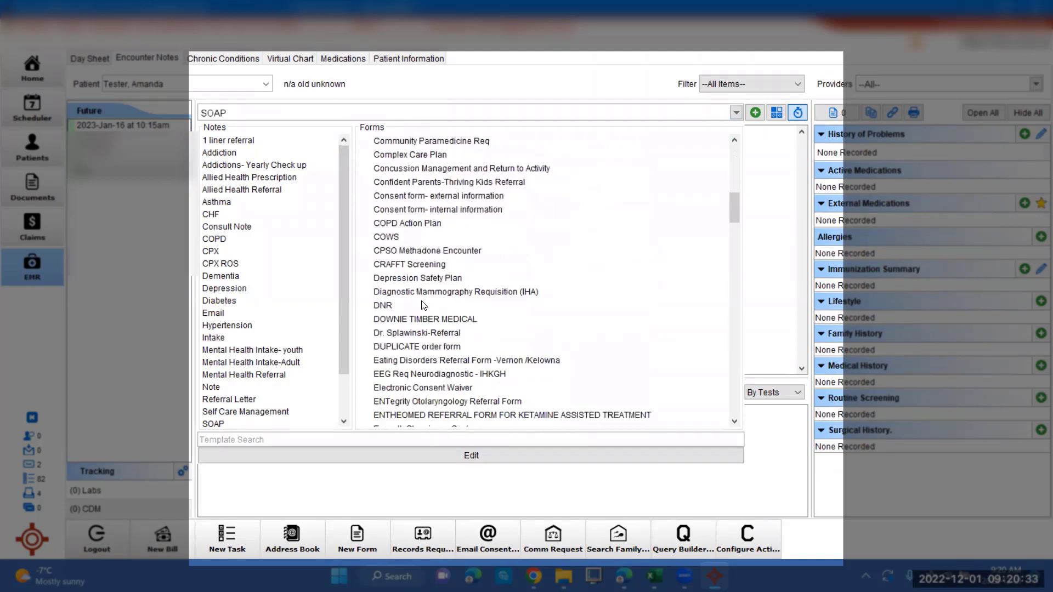
scroll(422, 305, down, 20)
click(420, 336)
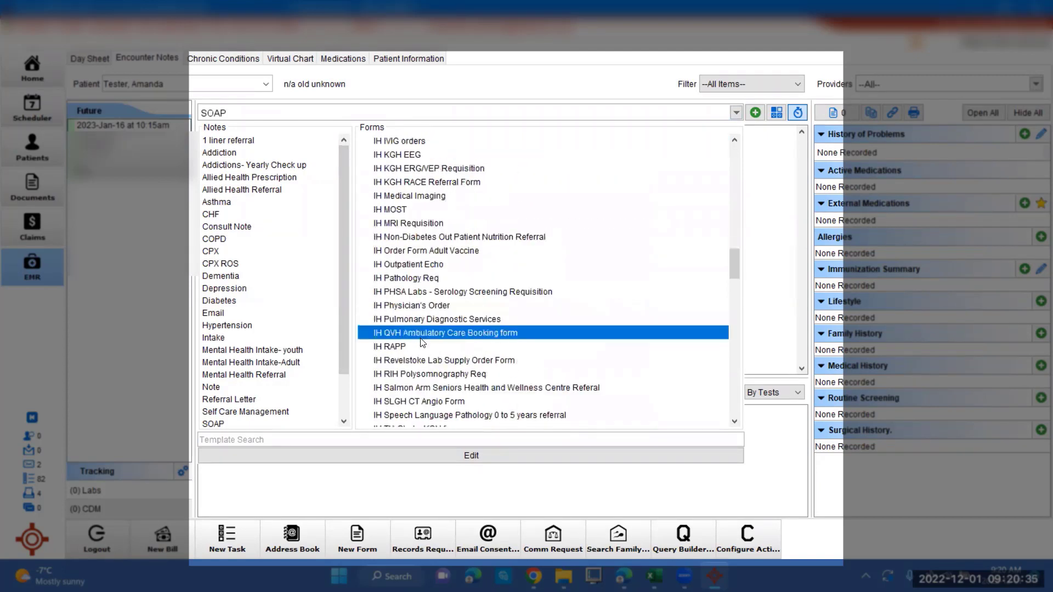
scroll(422, 342, down, 3)
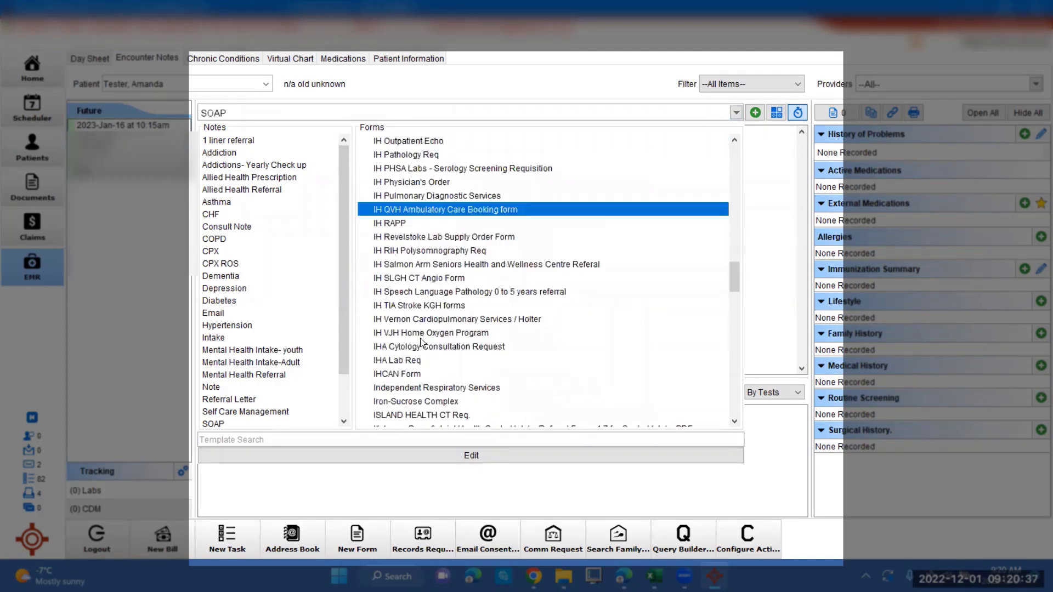
click(402, 361)
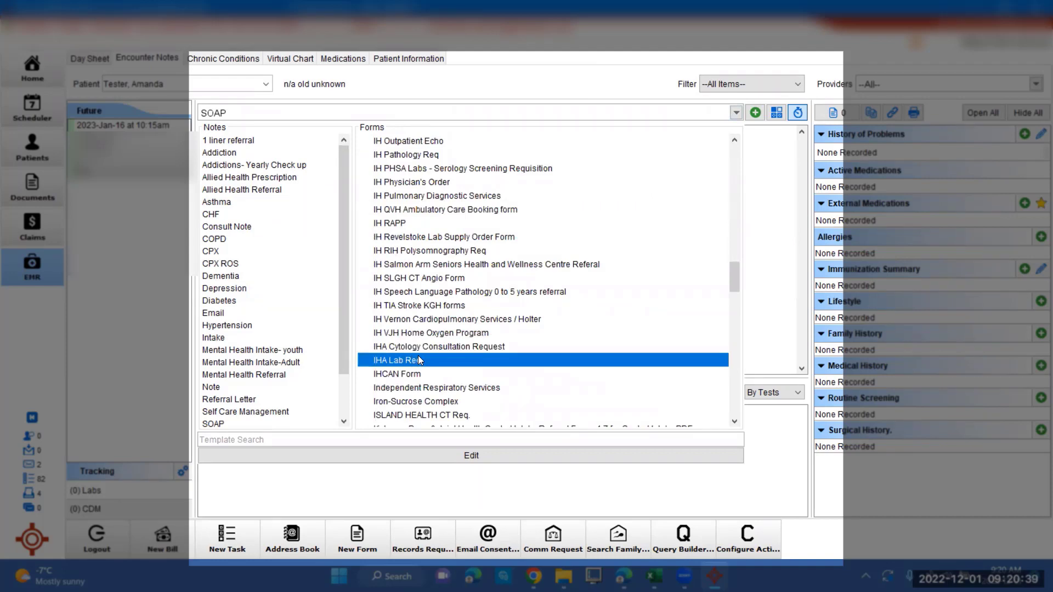
double_click(418, 360)
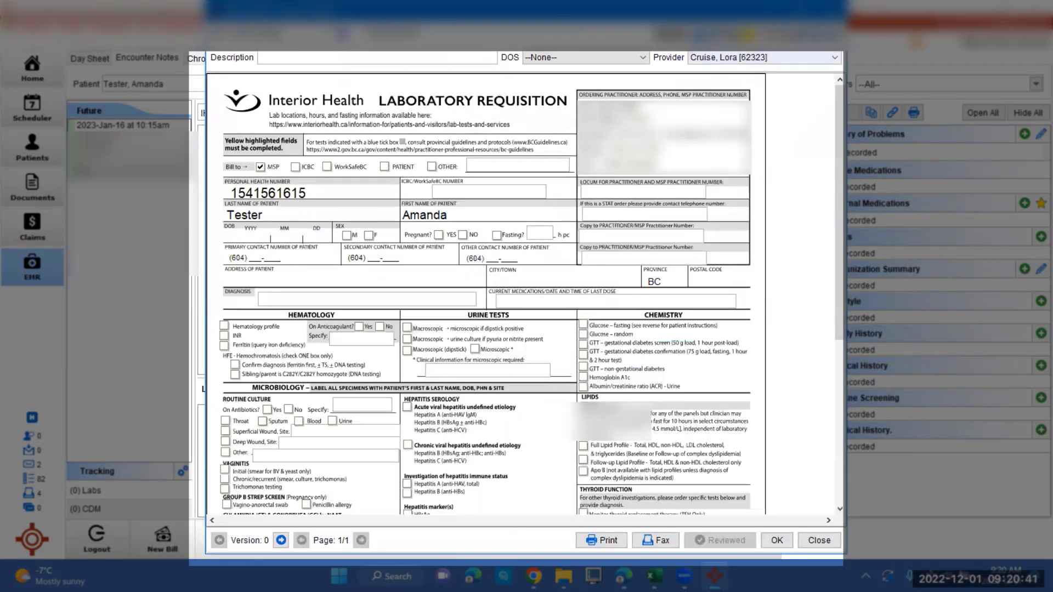
key(Escape)
click(531, 309)
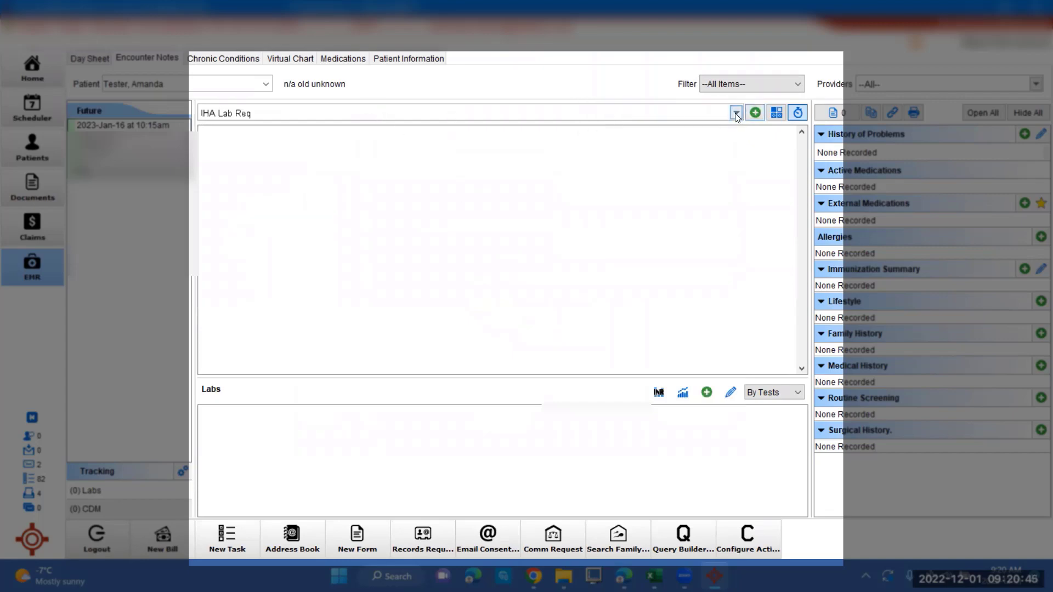
Step: Search the templates for 'lab' and open the IHA Lab Req form
click(736, 113)
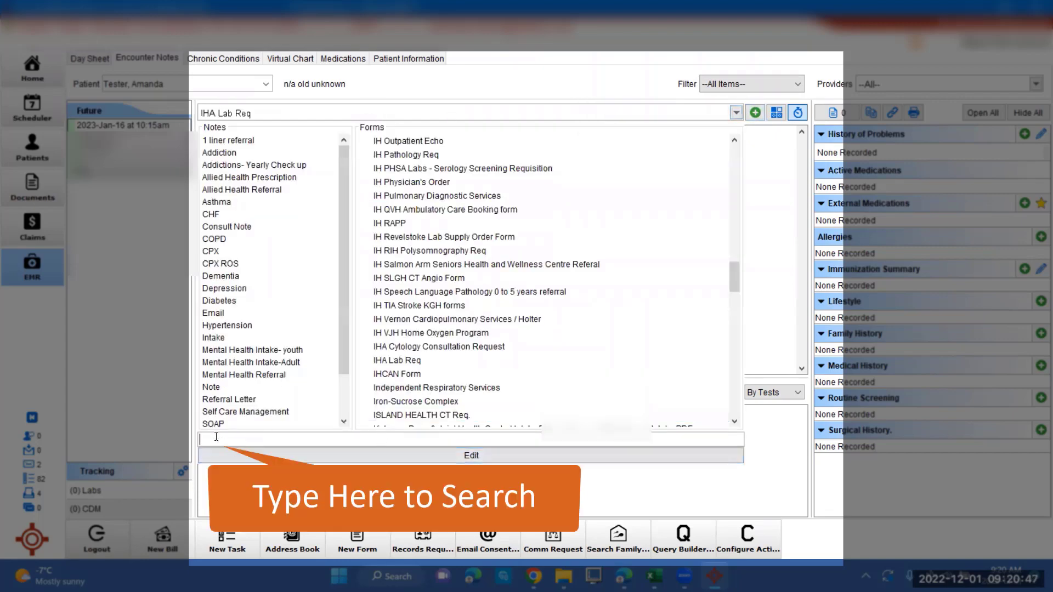
click(283, 437)
text(lab)
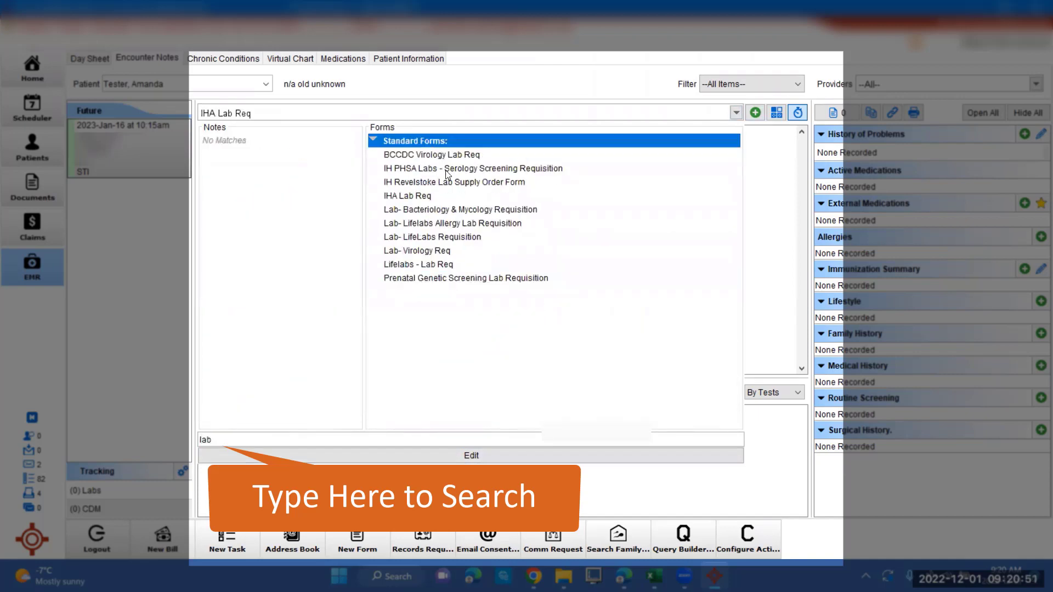
click(433, 156)
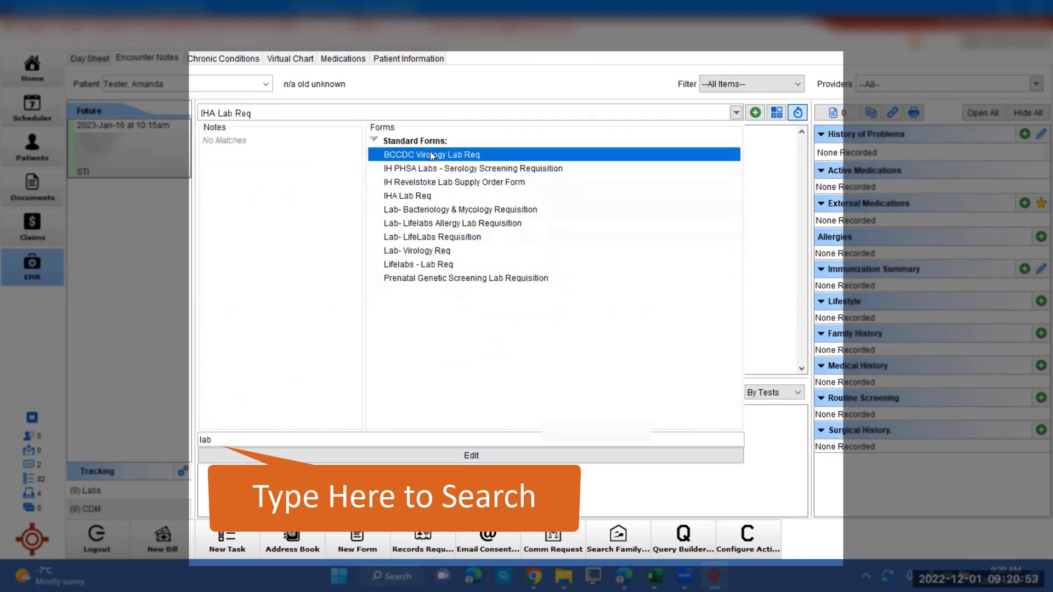
click(472, 196)
double_click(471, 196)
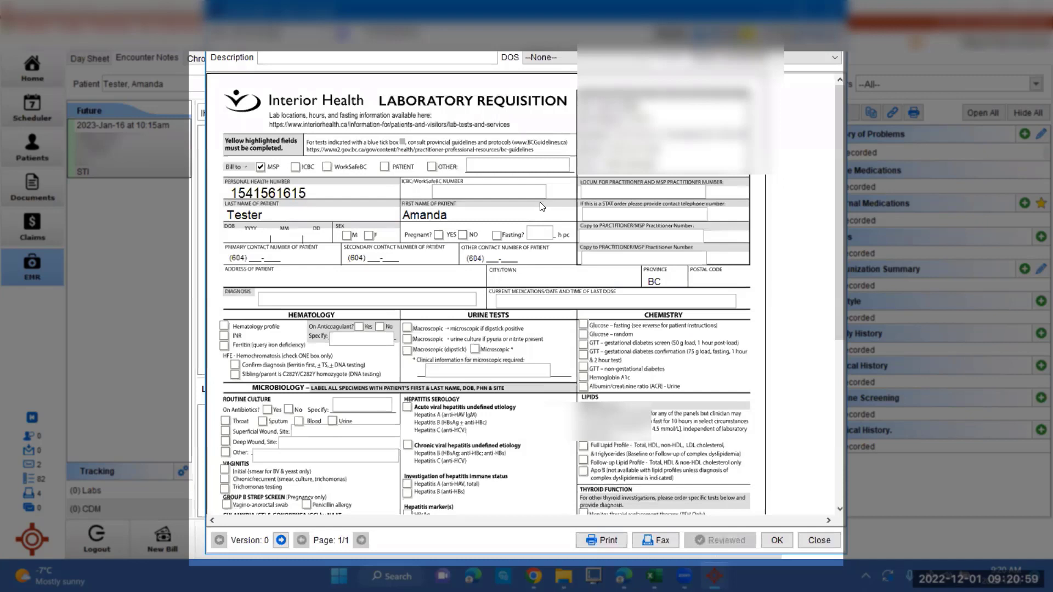
Step: Order chronic viral hepatitis and Hepatitis B (anti-HBs) testing, and save the requisition
scroll(409, 257, down, 5)
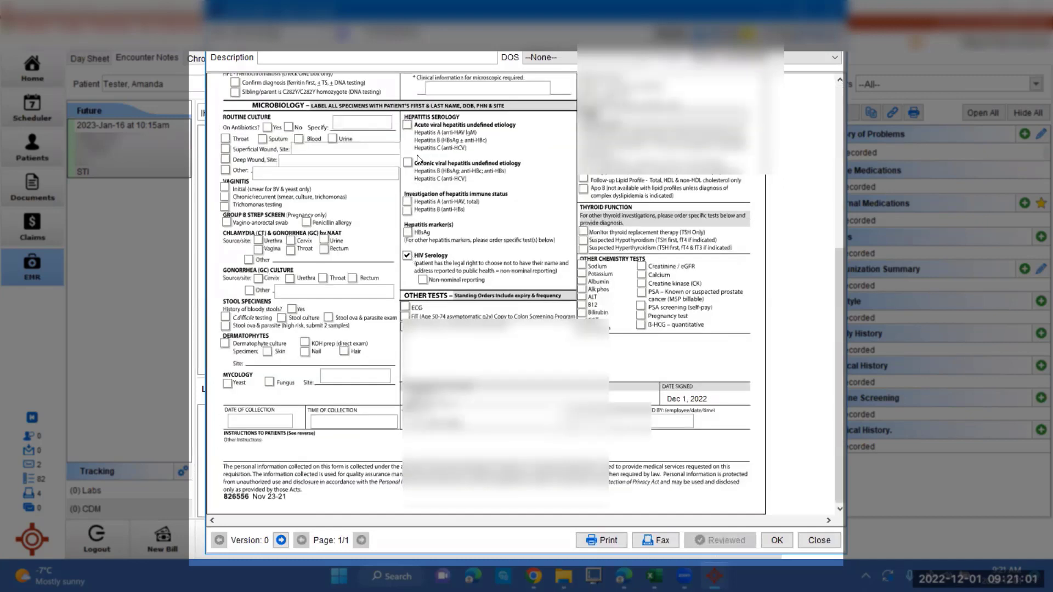
click(408, 162)
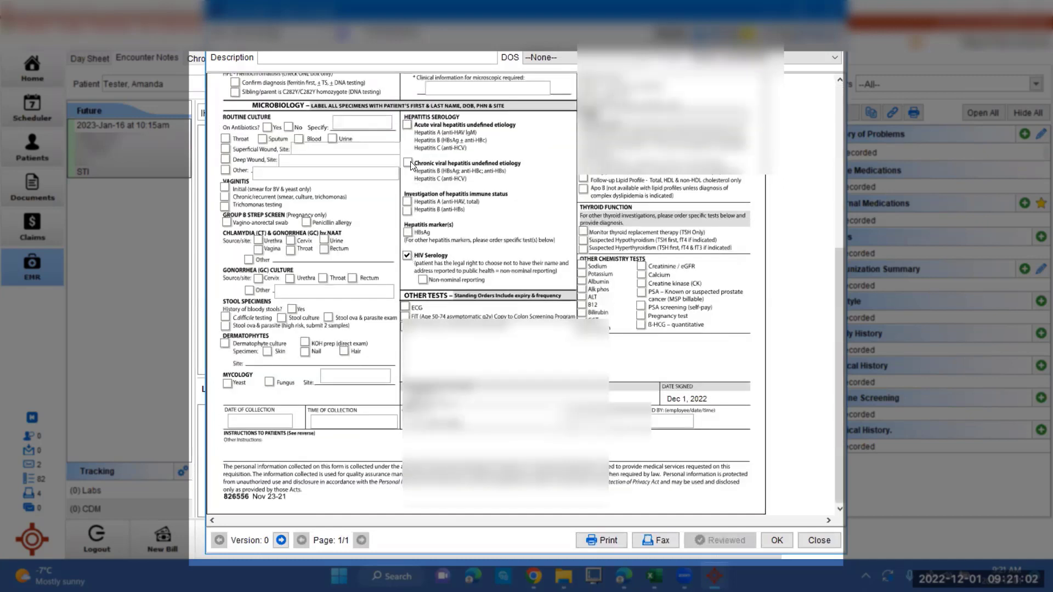
click(408, 210)
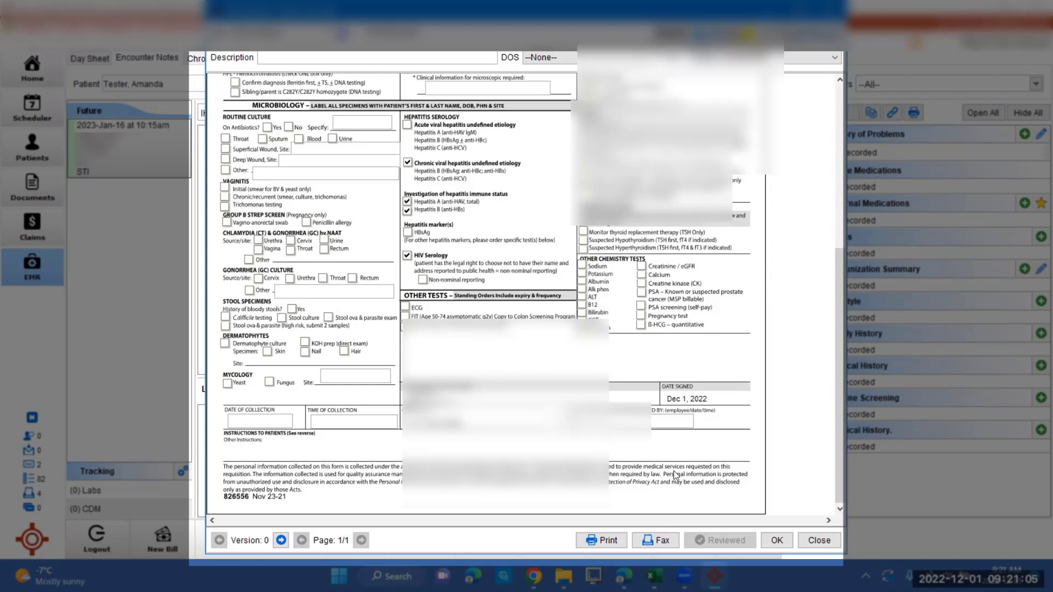
click(776, 539)
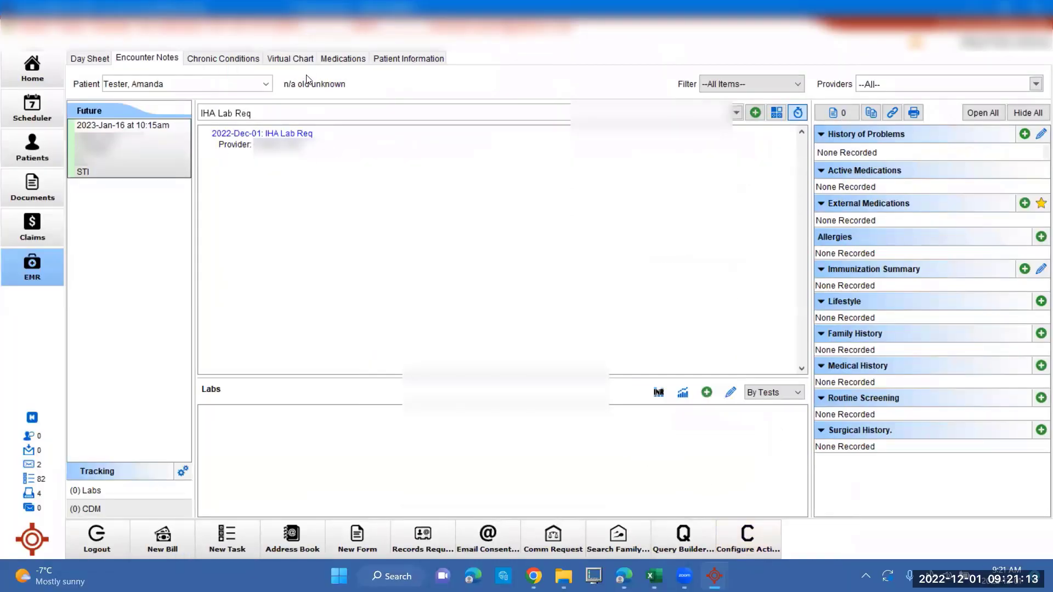
Step: Close the lab requisition, search 'imagin', and save a Northern Health Imaging Req
click(306, 60)
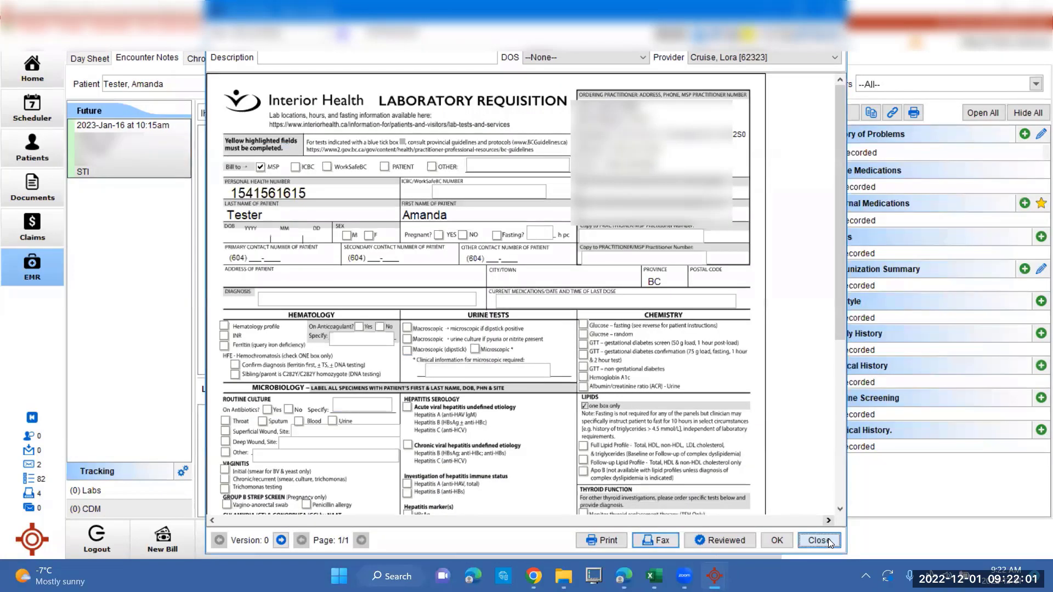
click(828, 538)
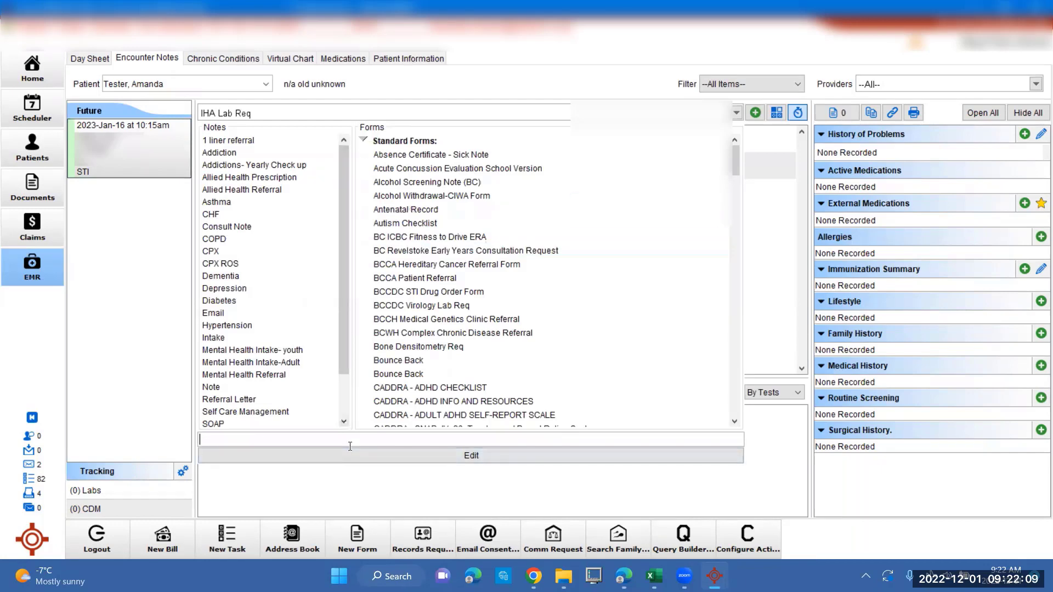
text(imagin)
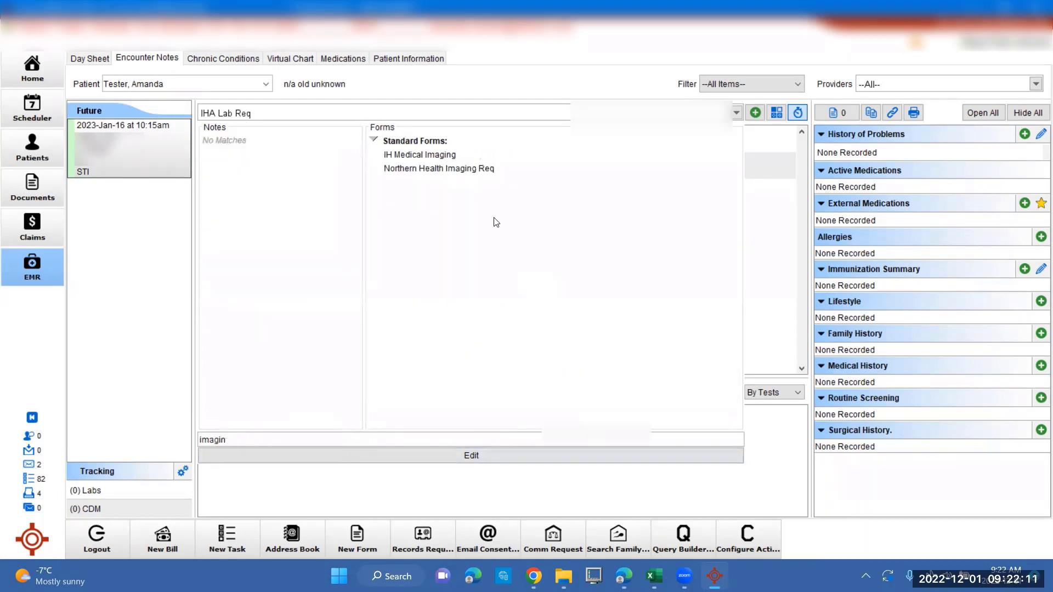
click(445, 155)
click(449, 169)
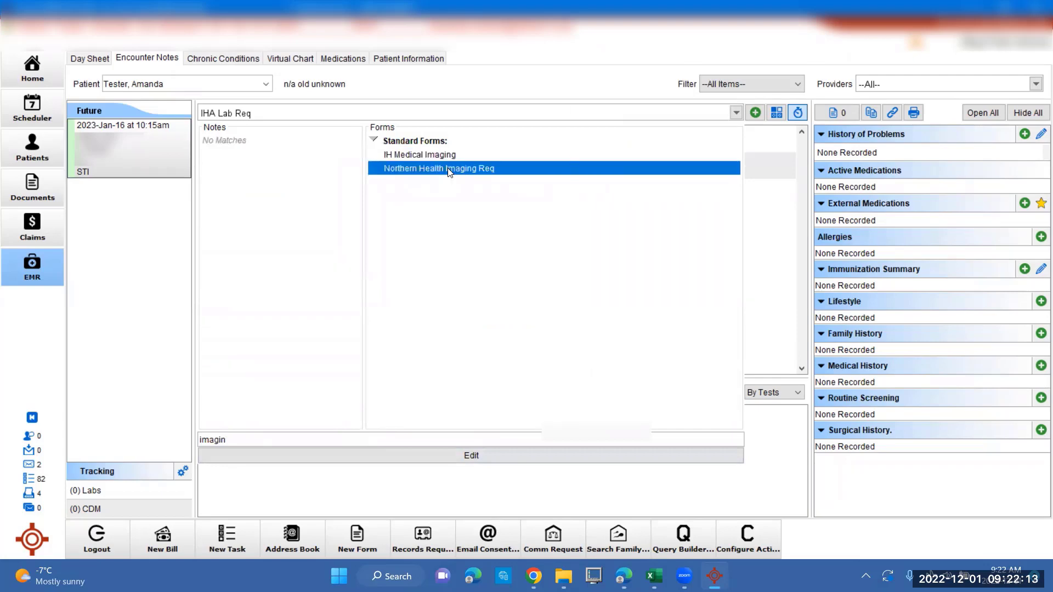
double_click(448, 170)
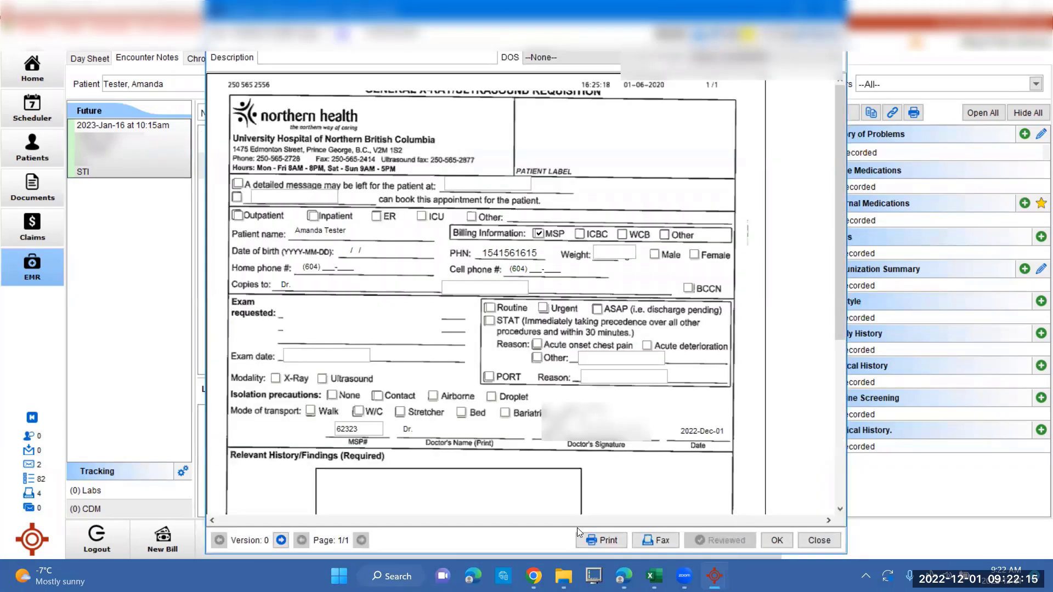
click(778, 540)
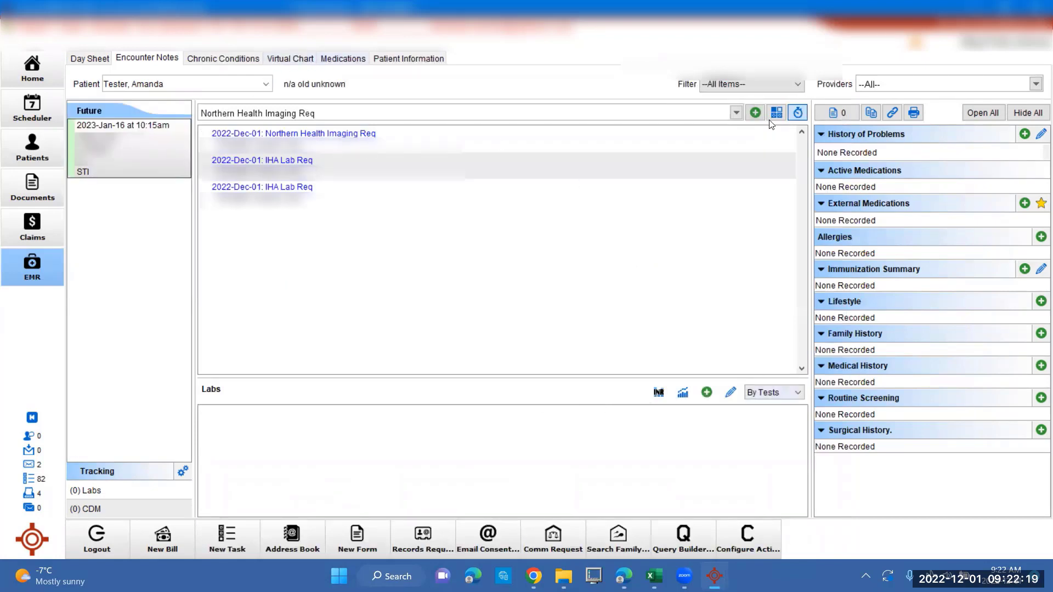
Step: Open the IH MRI Requisition form from the Forms list
click(736, 114)
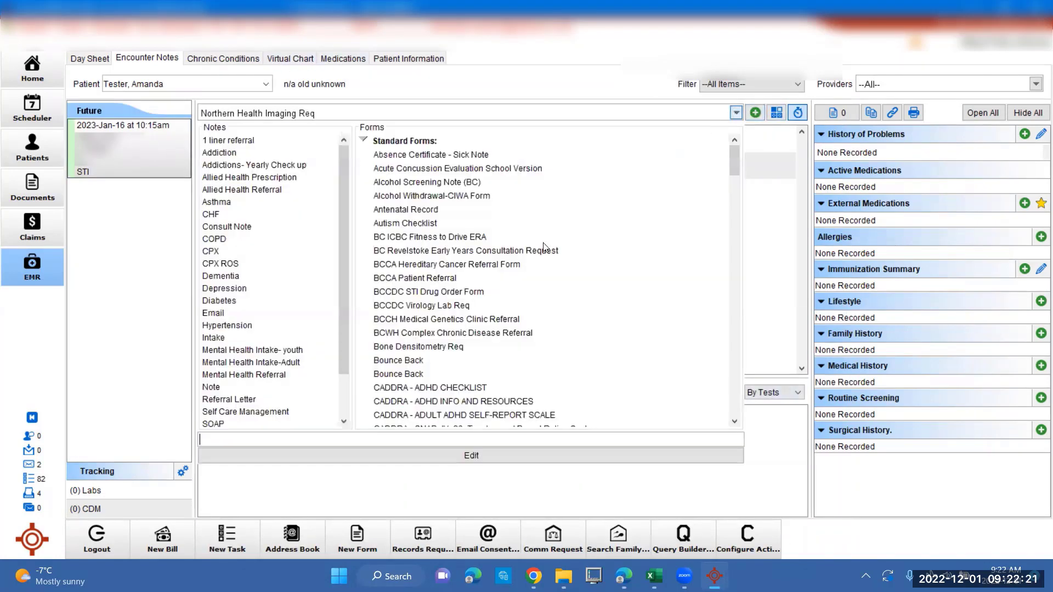
scroll(535, 269, down, 4)
scroll(535, 272, down, 15)
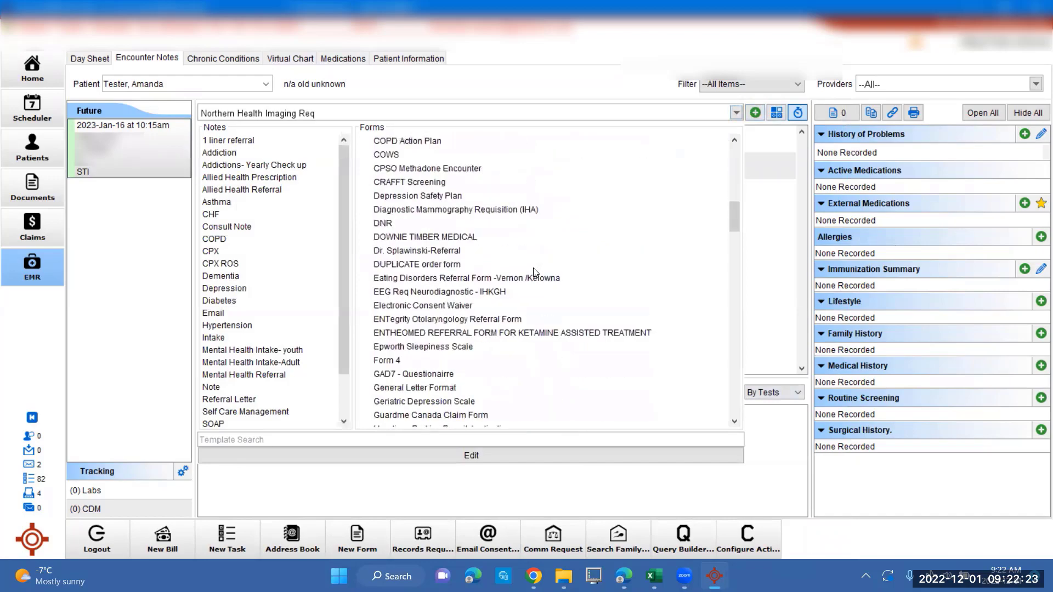
scroll(437, 392, down, 1)
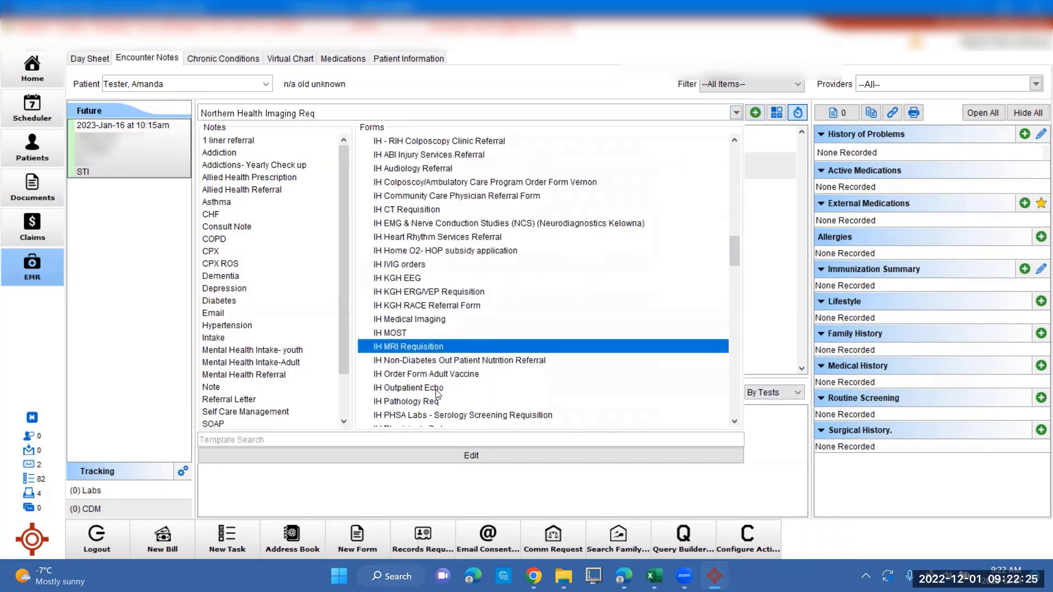
double_click(439, 346)
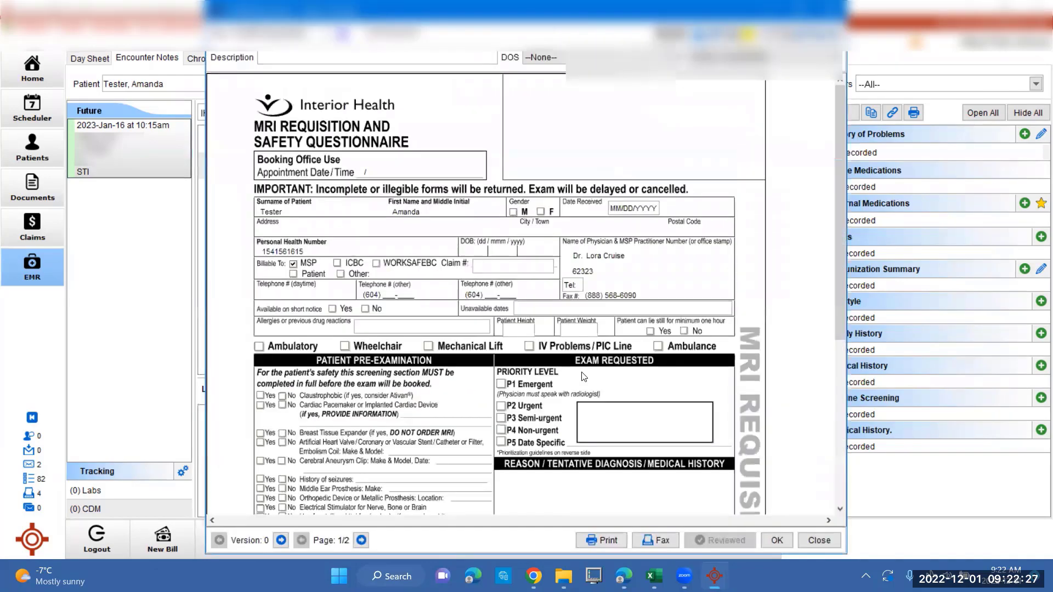
scroll(596, 380, down, 3)
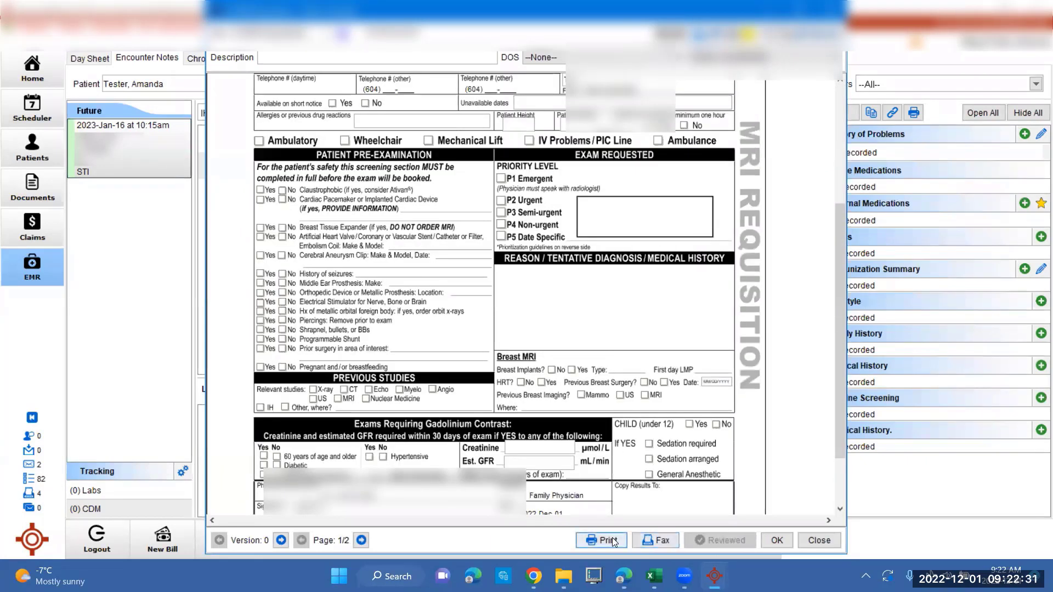
Step: Cancel faxing and save the MRI requisition to the patient's chart
click(664, 541)
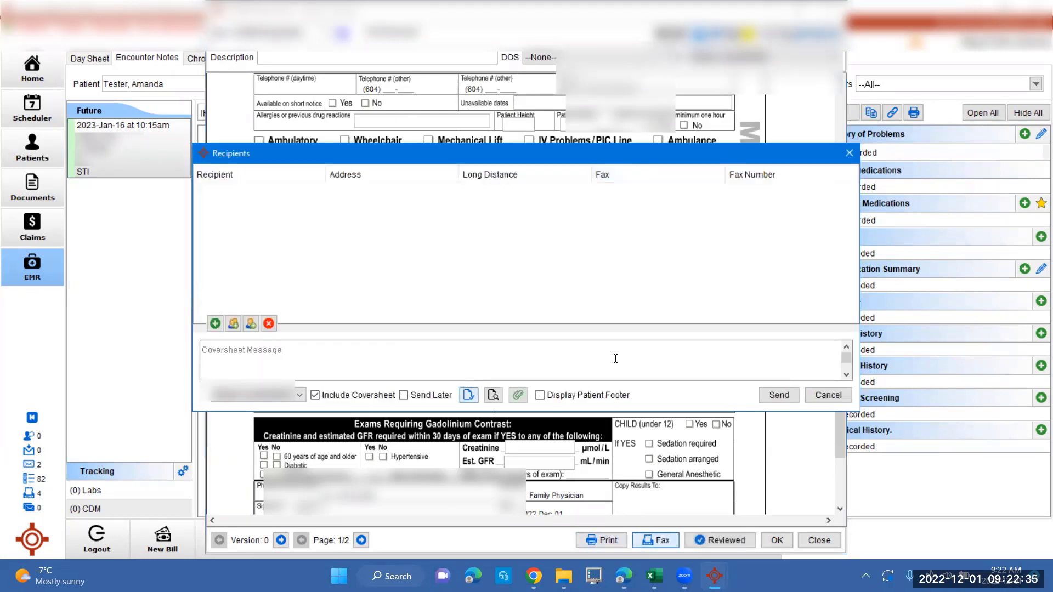
click(828, 395)
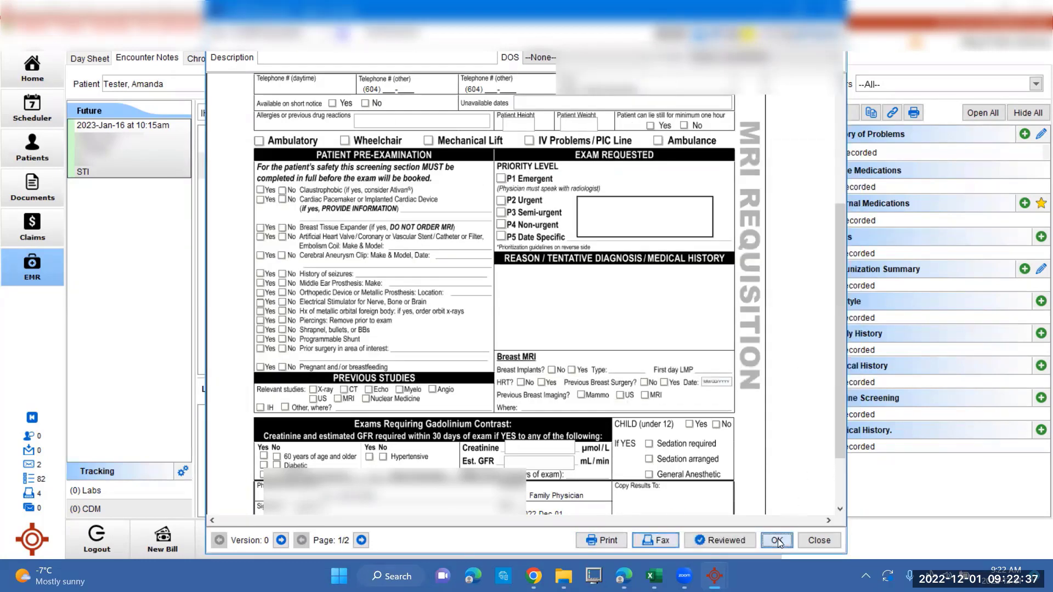
click(777, 540)
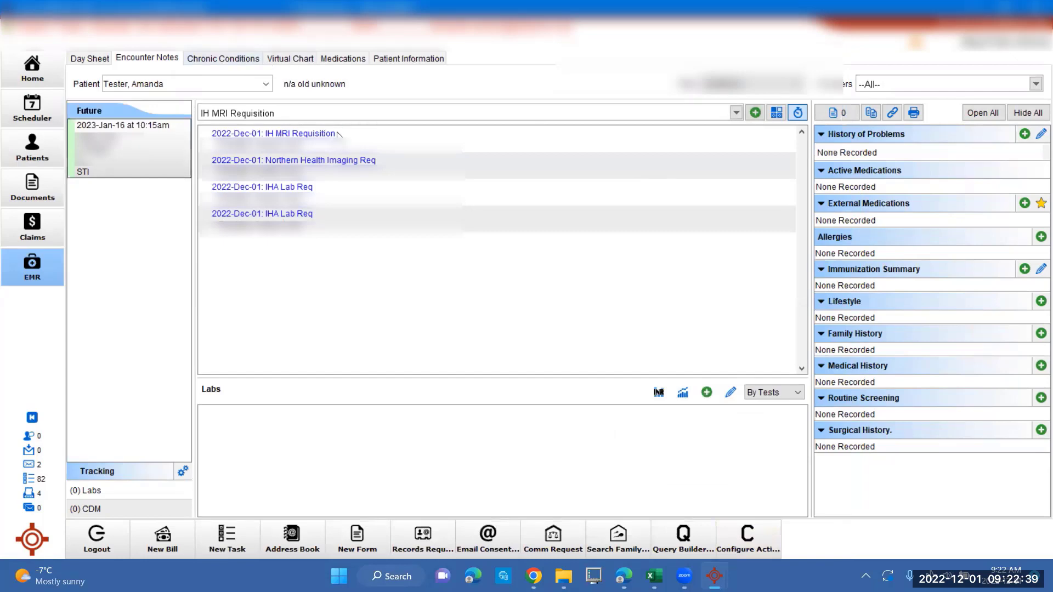
click(301, 60)
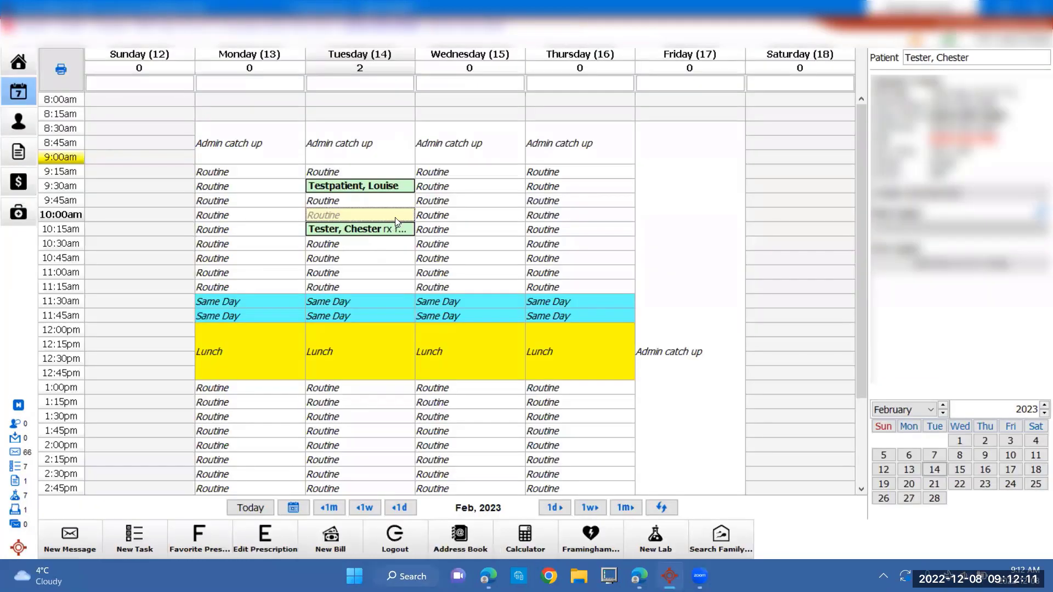
Step: Open the Tuesday 10:15 patient's medications and start a new prescription
click(390, 235)
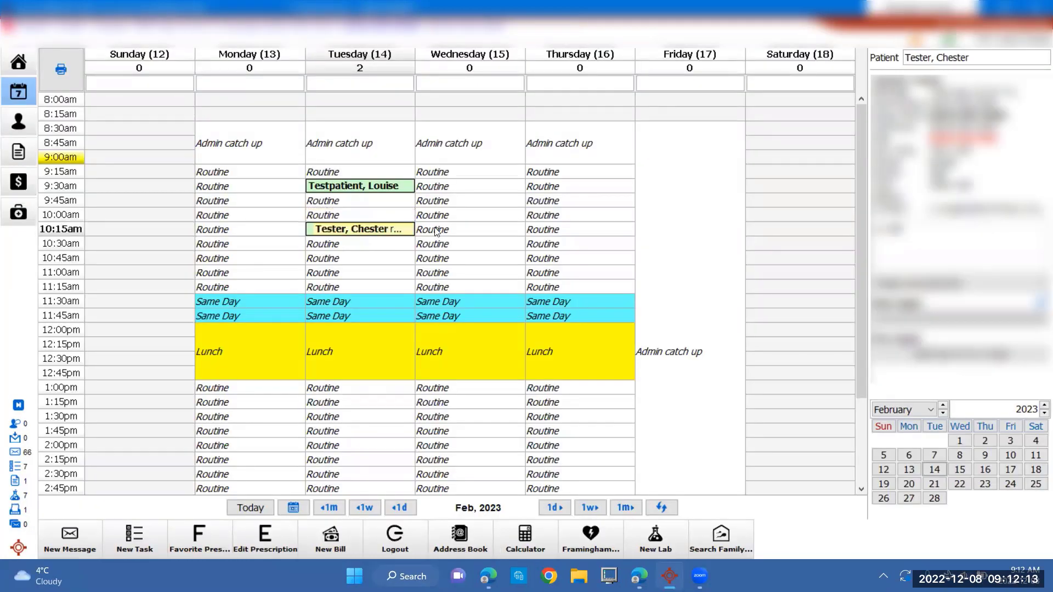
click(18, 214)
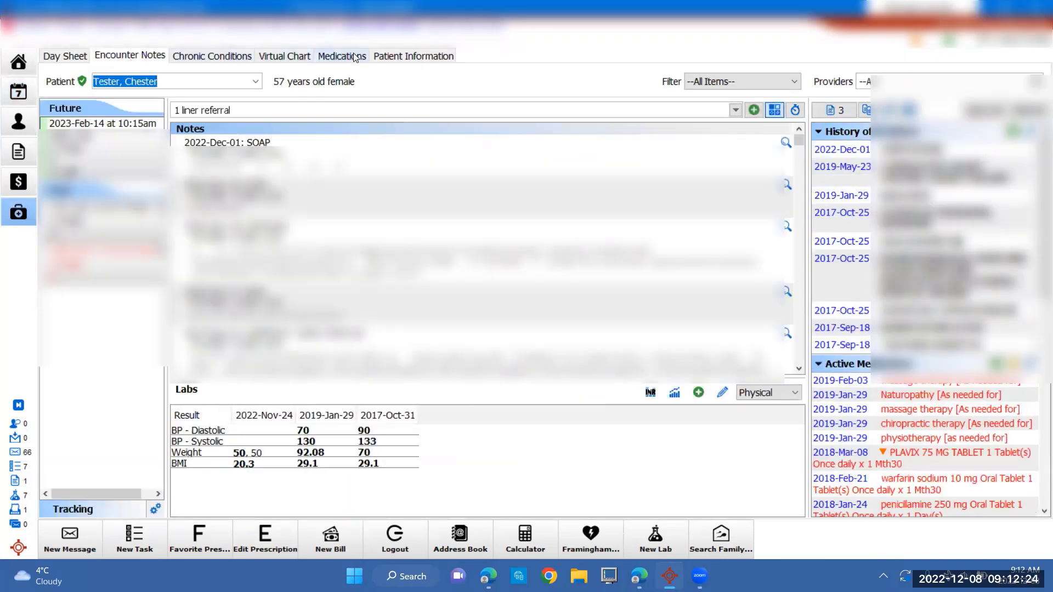
click(344, 57)
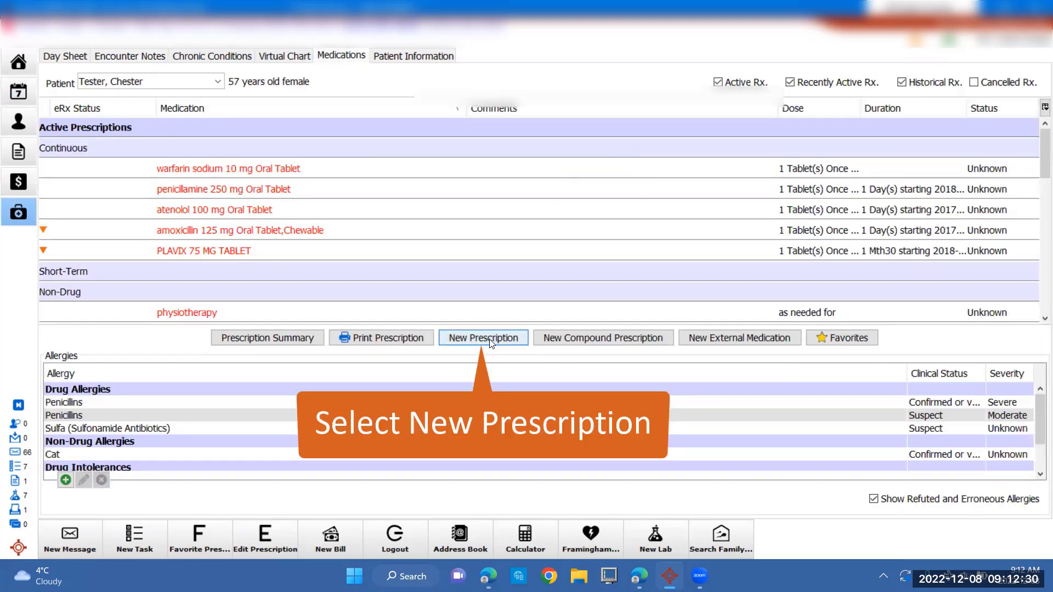
click(489, 339)
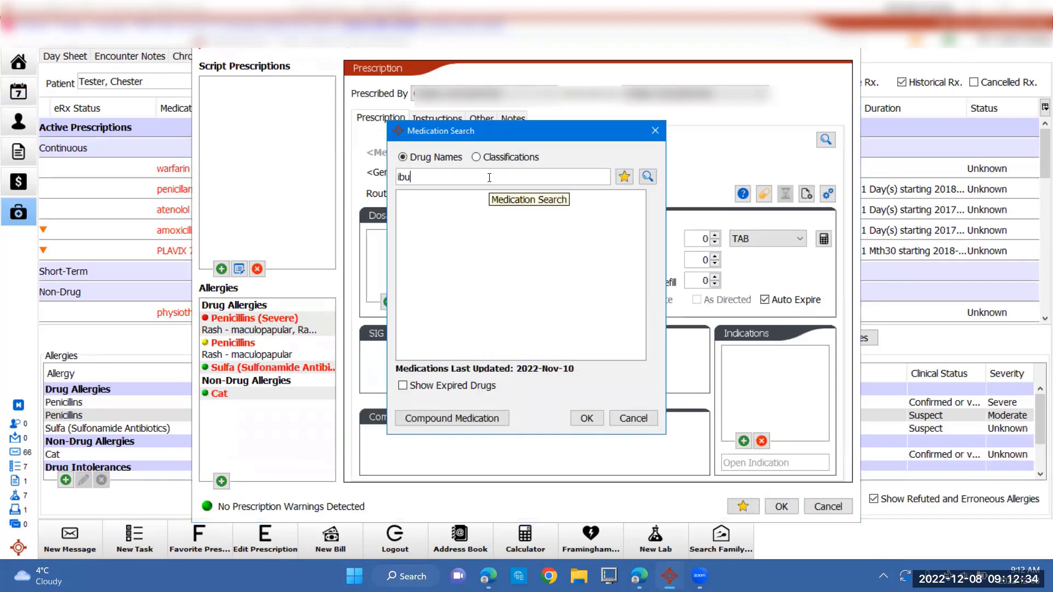
Step: Search medications for 'ibu' and add ibuprofen 100 mg Oral Tablet
click(647, 176)
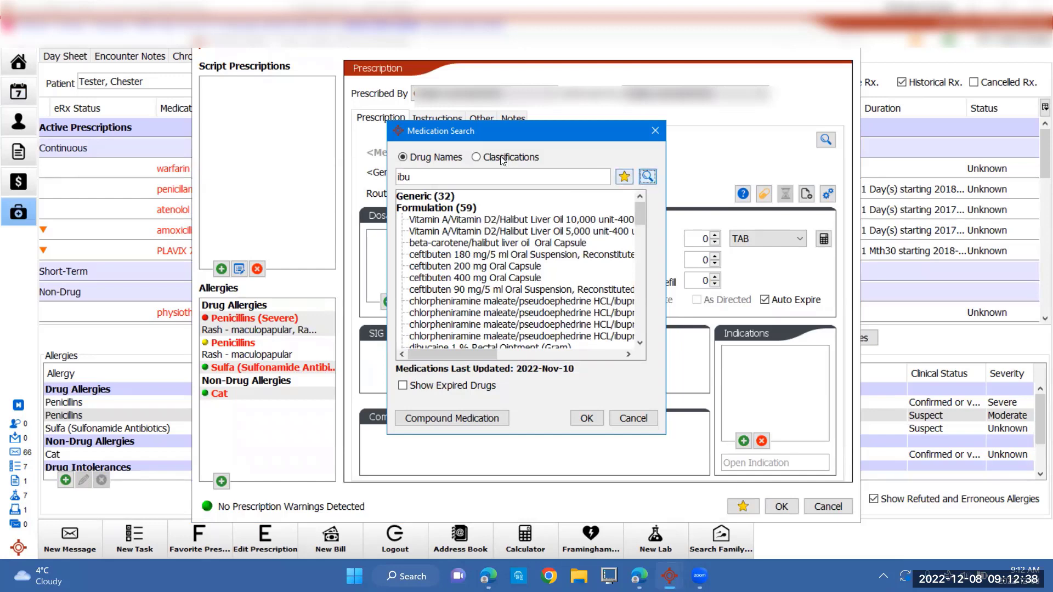
click(436, 158)
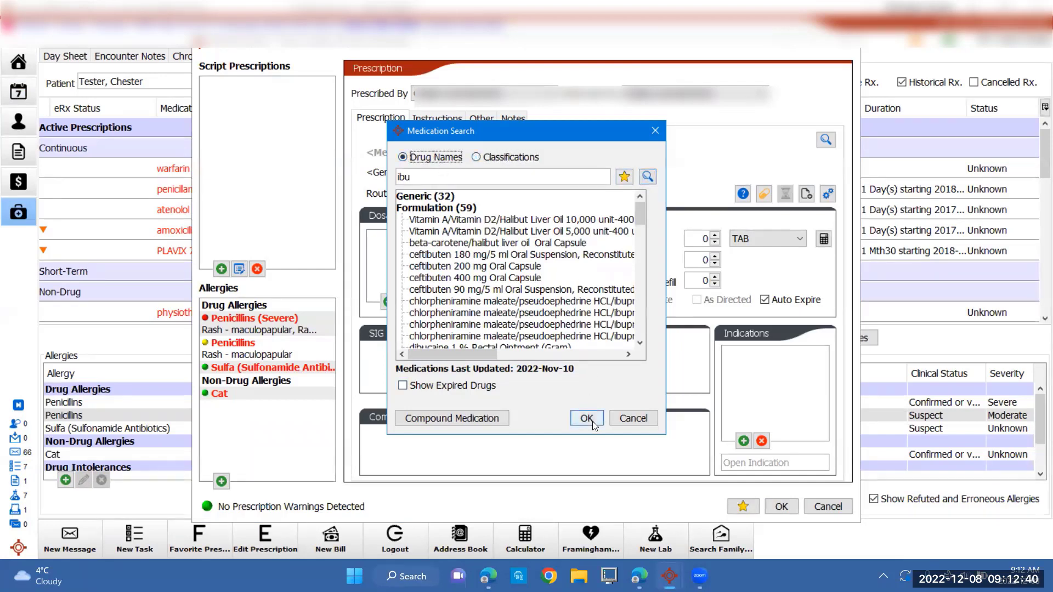
click(441, 176)
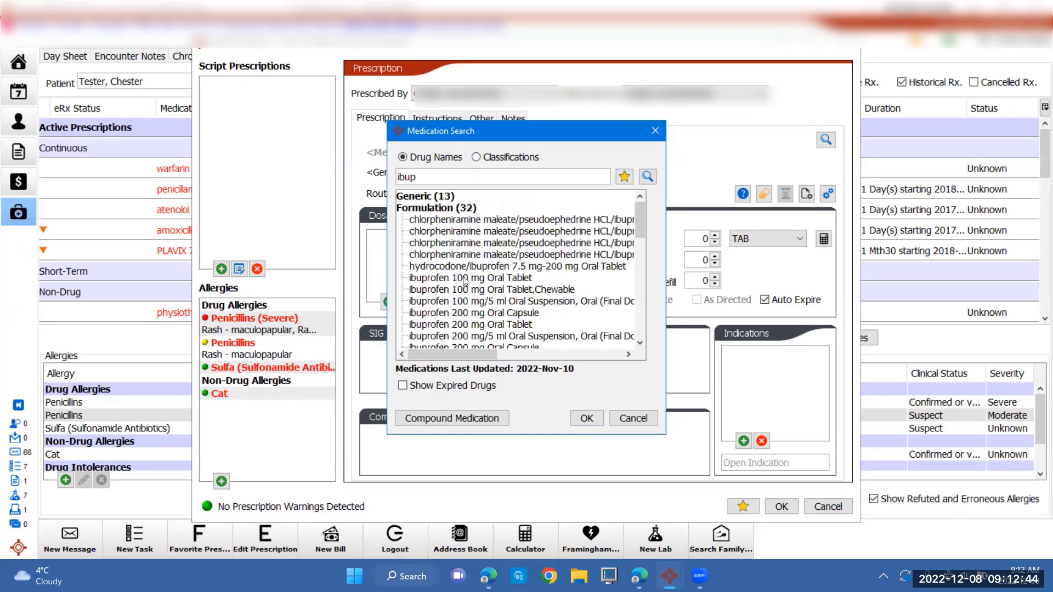
click(465, 280)
click(585, 420)
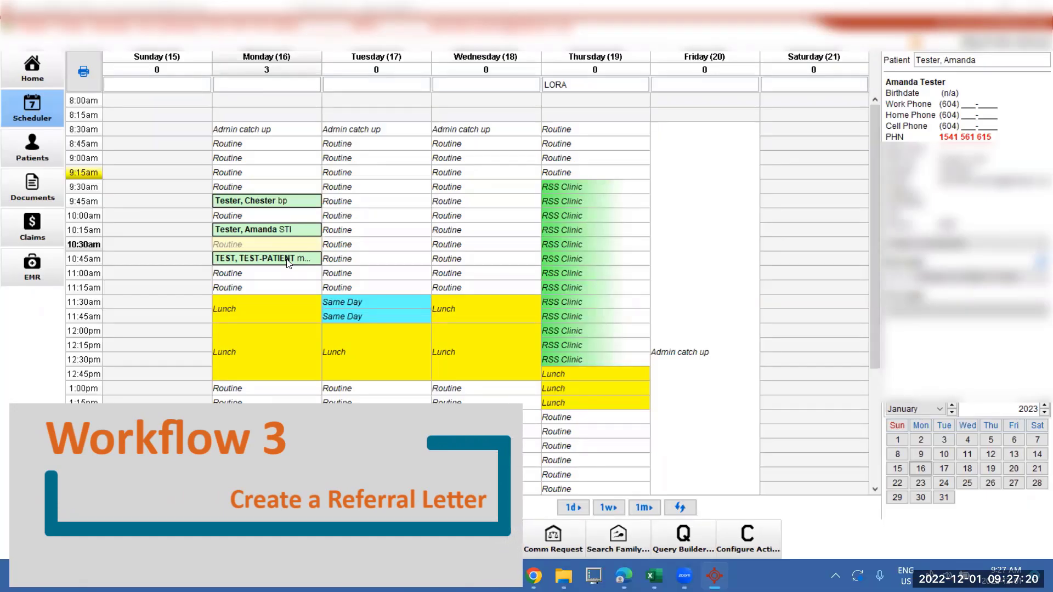
Step: Select the test patient's 10:45am appointment and show their encounter notes
click(287, 264)
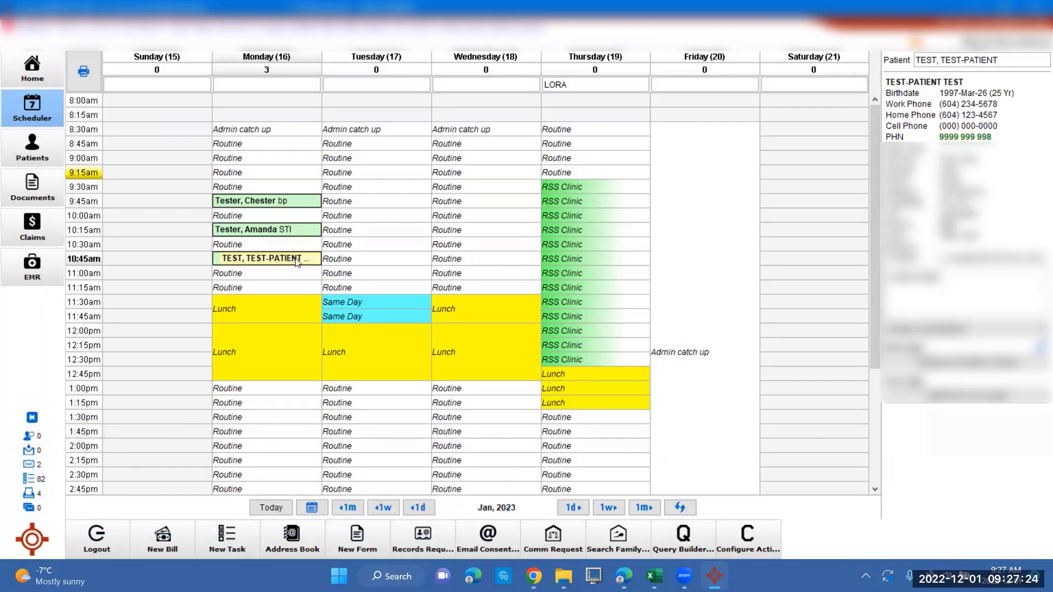
mouse_move(282, 264)
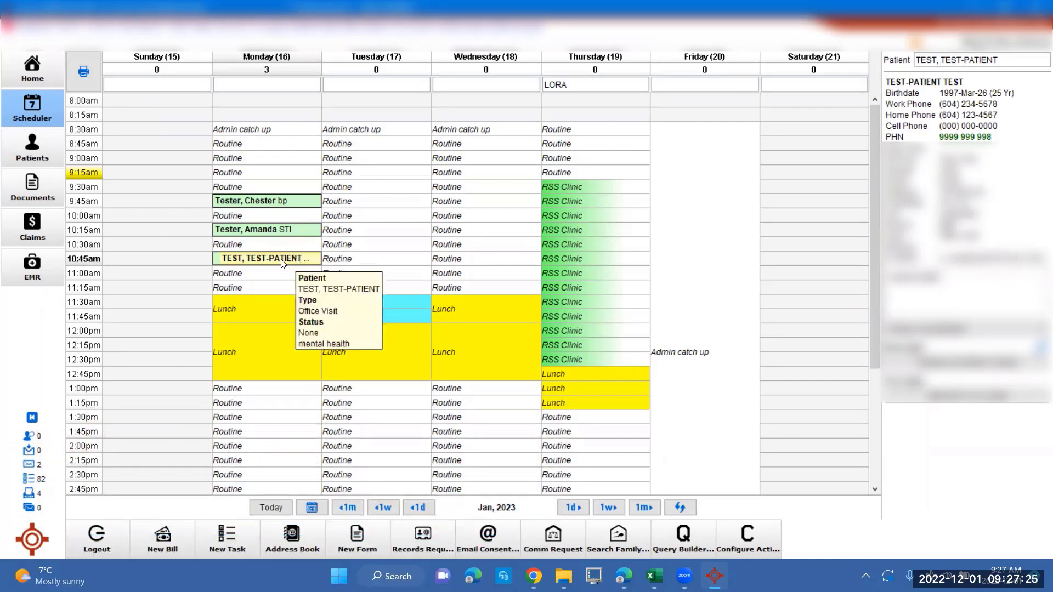
click(31, 264)
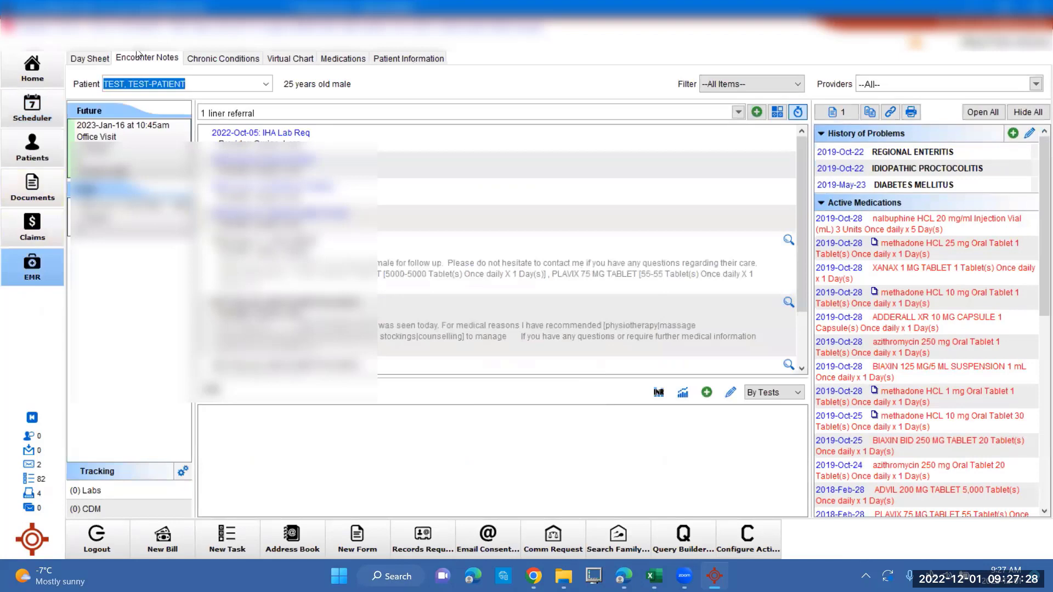
click(147, 57)
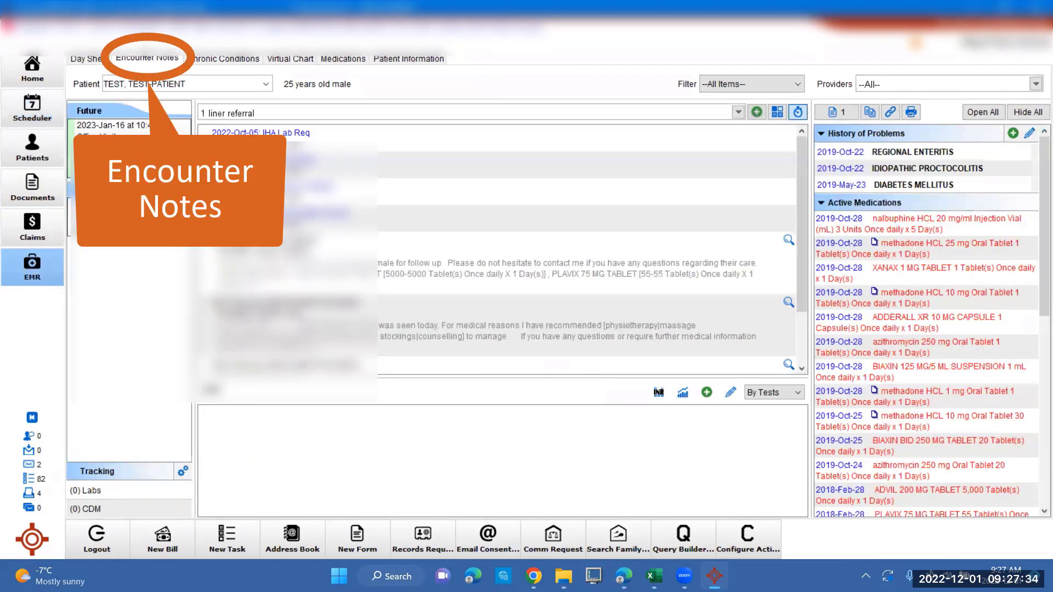
Step: Search the templates for '1 l' and choose 1 liner referral
click(738, 113)
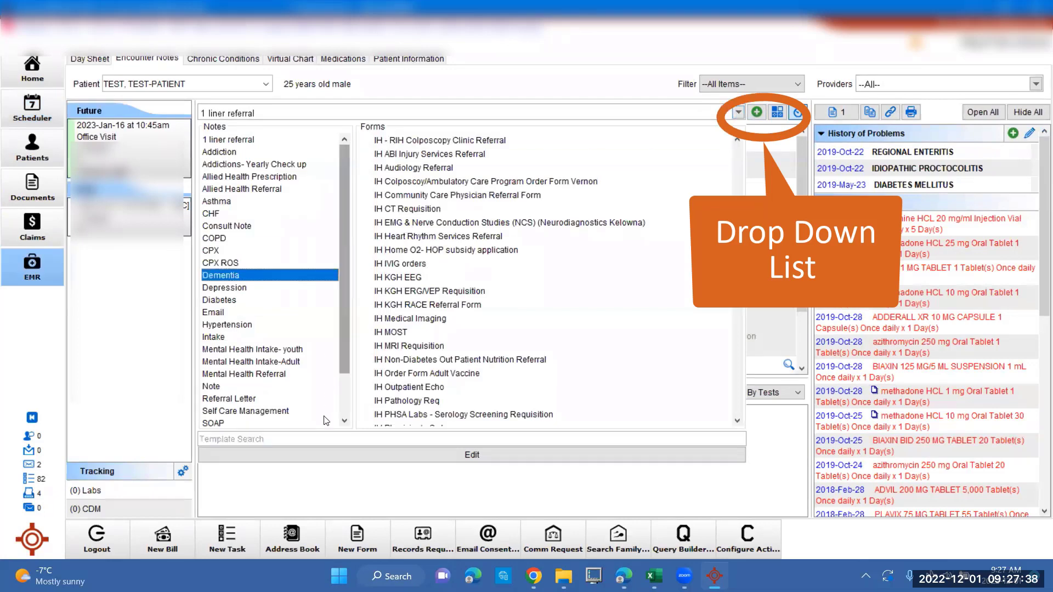
click(319, 438)
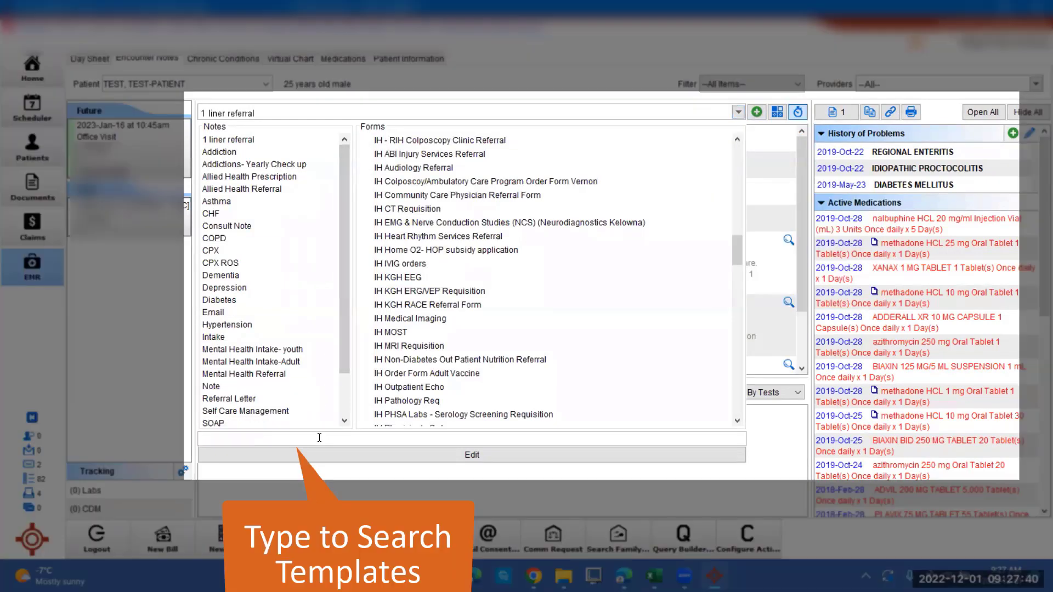
text(1 liner)
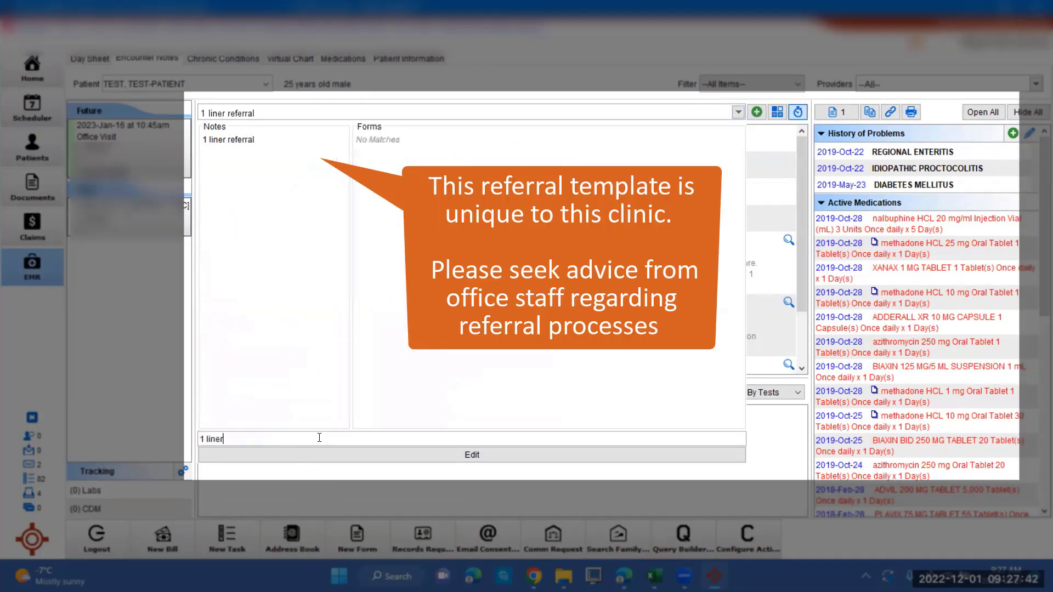
click(261, 166)
Step: Create a 1 liner referral note for 2022-Dec-01 and generate a letter from it
double_click(271, 137)
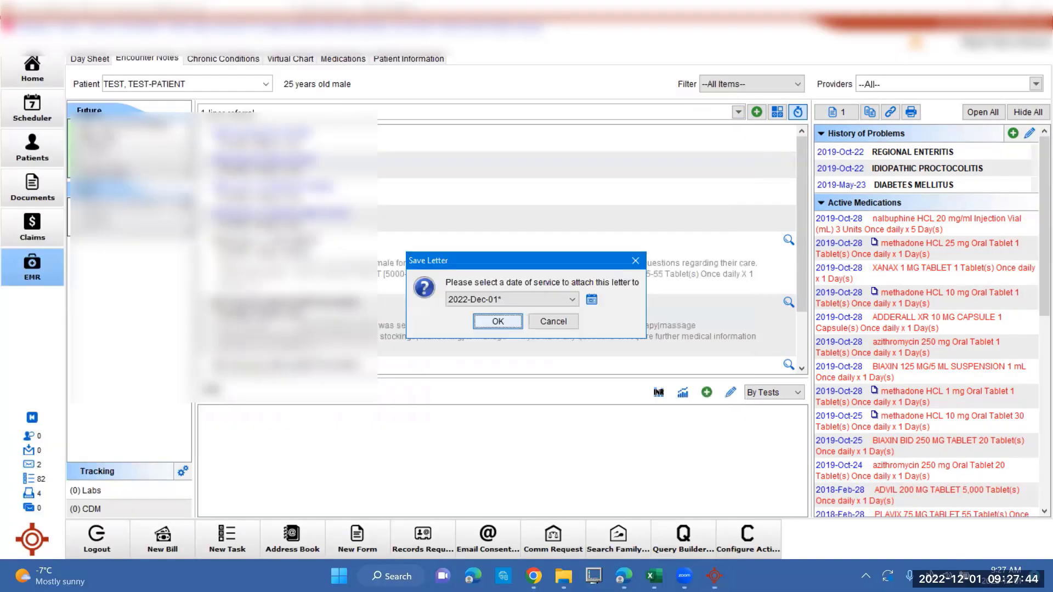
click(498, 322)
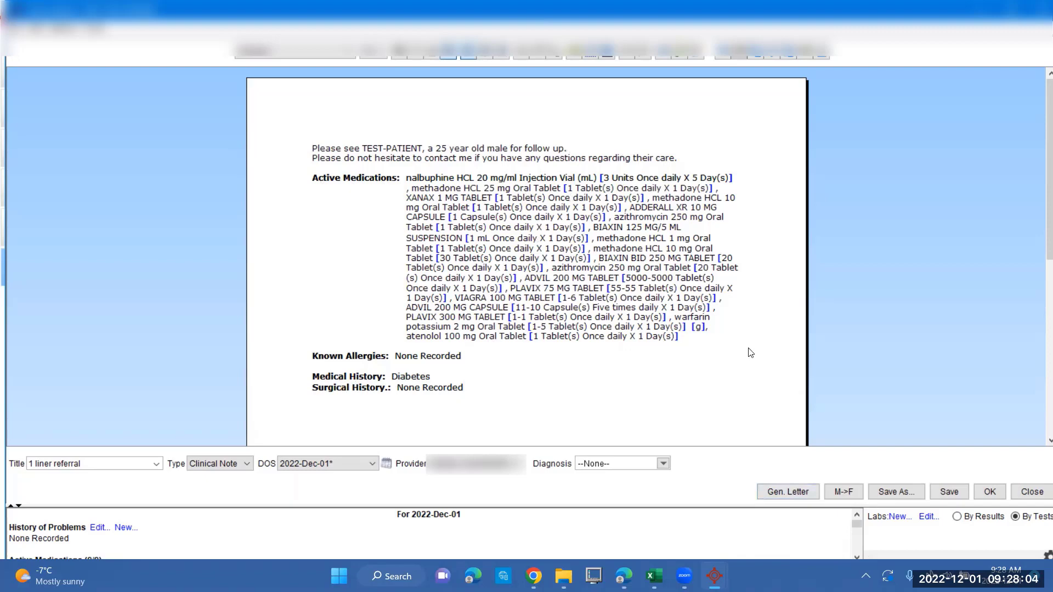
click(800, 493)
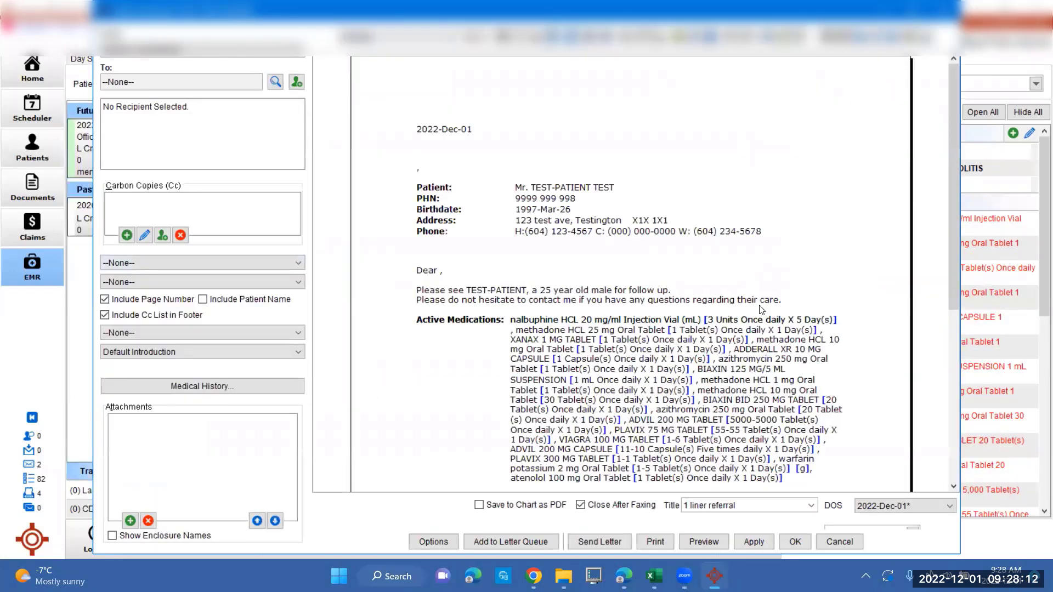
Step: Address the letter to the provider found by searching 'test' in the address book
scroll(761, 310, down, 5)
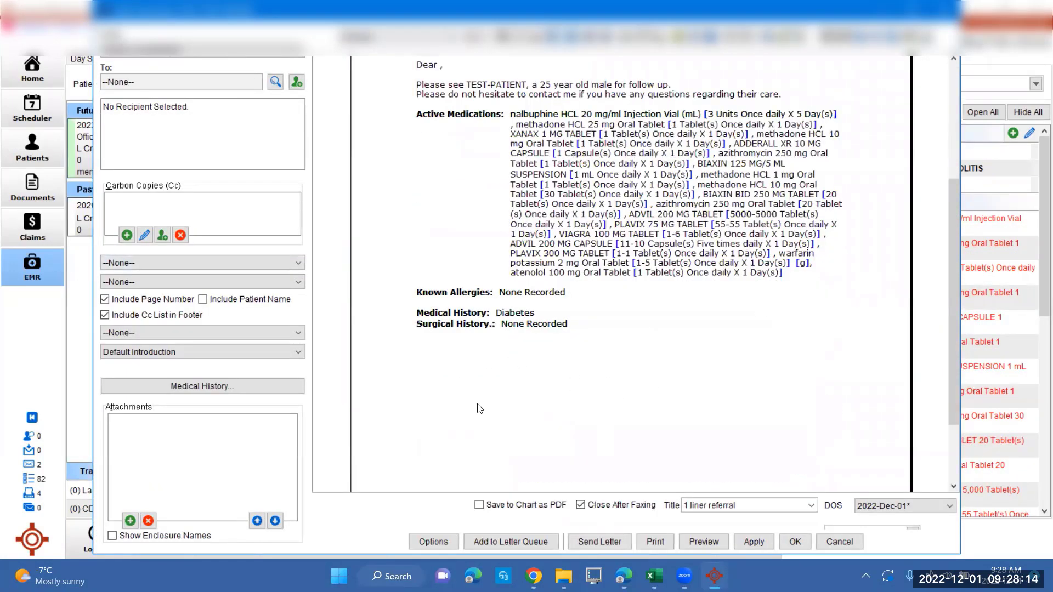
scroll(634, 349, up, 5)
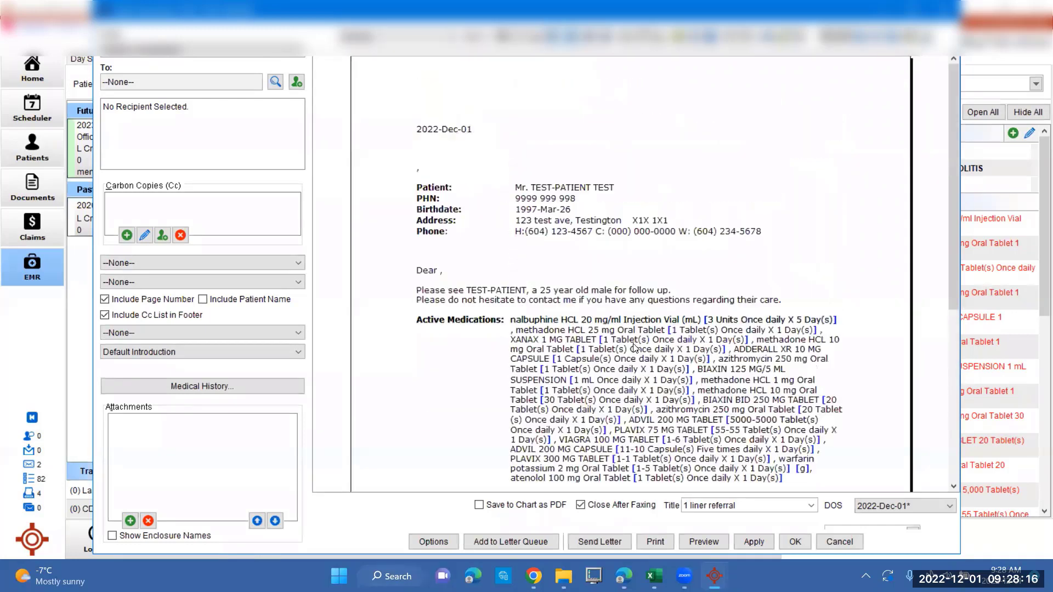
click(275, 83)
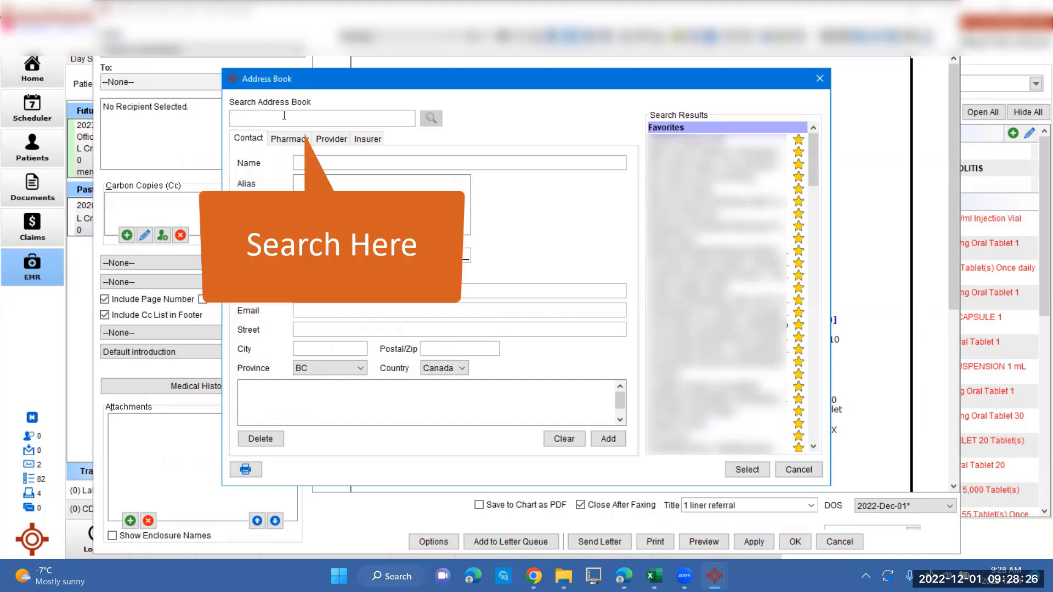
text(test)
key(Return)
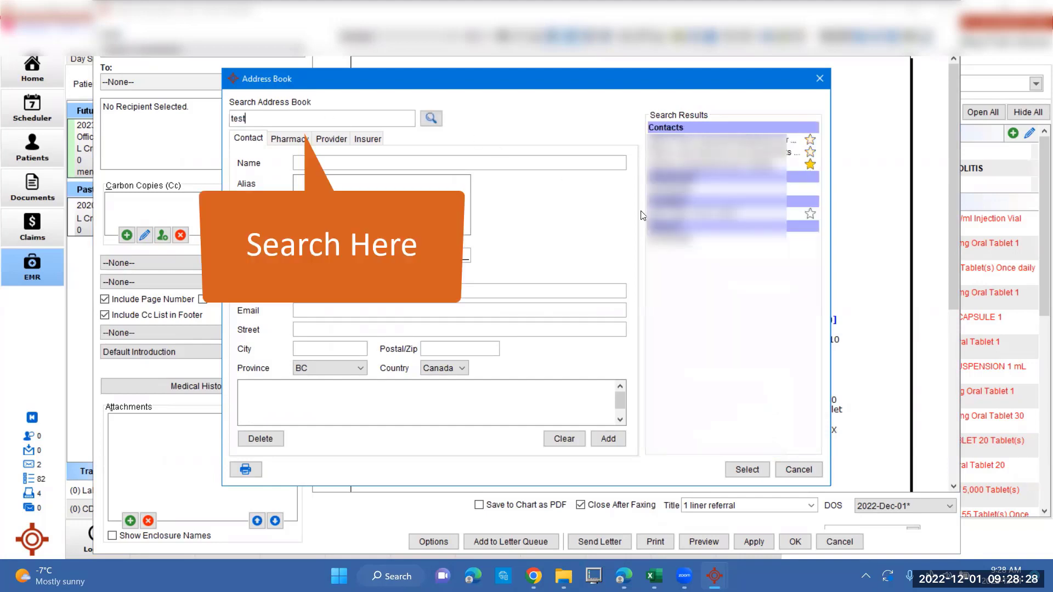
click(713, 213)
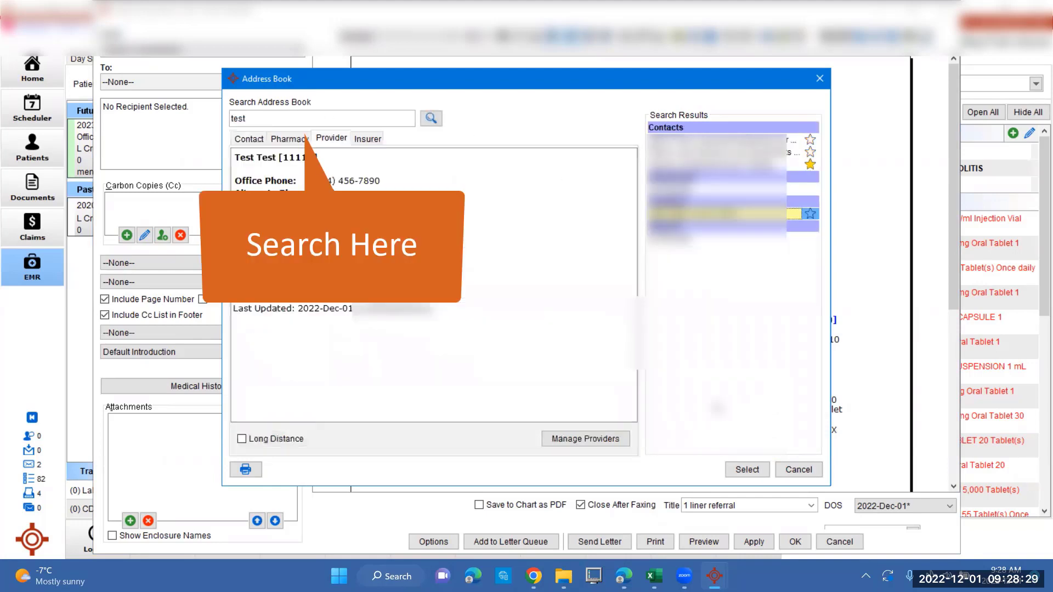
click(749, 470)
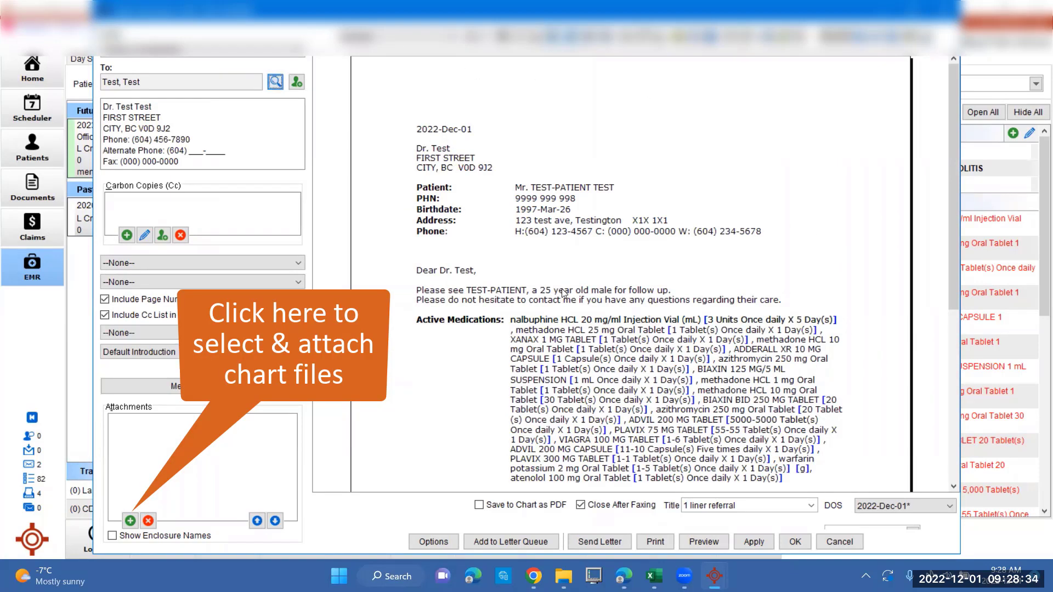
scroll(563, 294, down, 3)
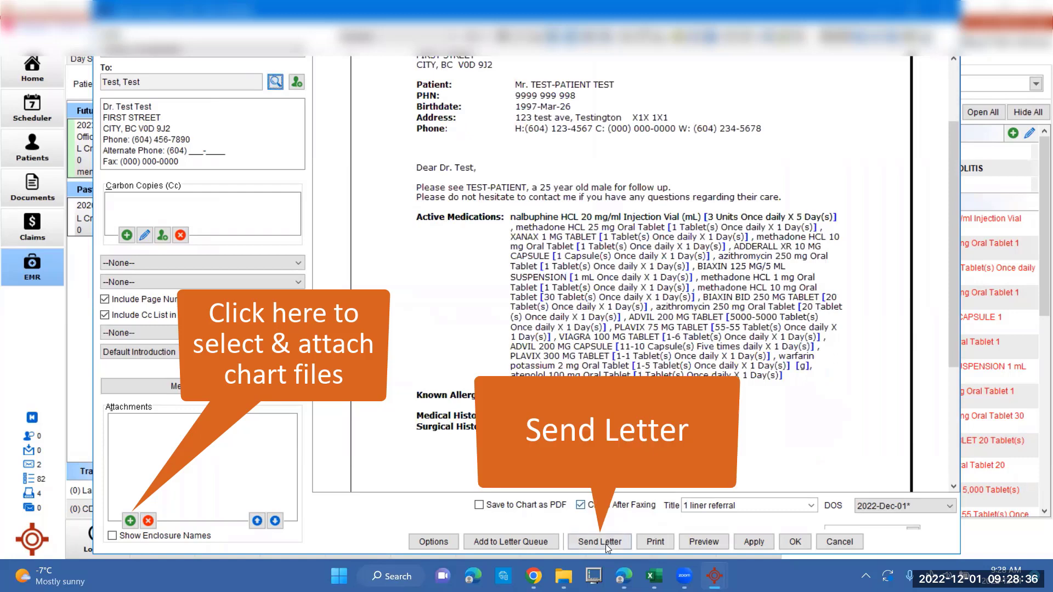
Step: Save the referral letter and check the 2022-Dec-01 1 liner referral note in the virtual chart
click(796, 542)
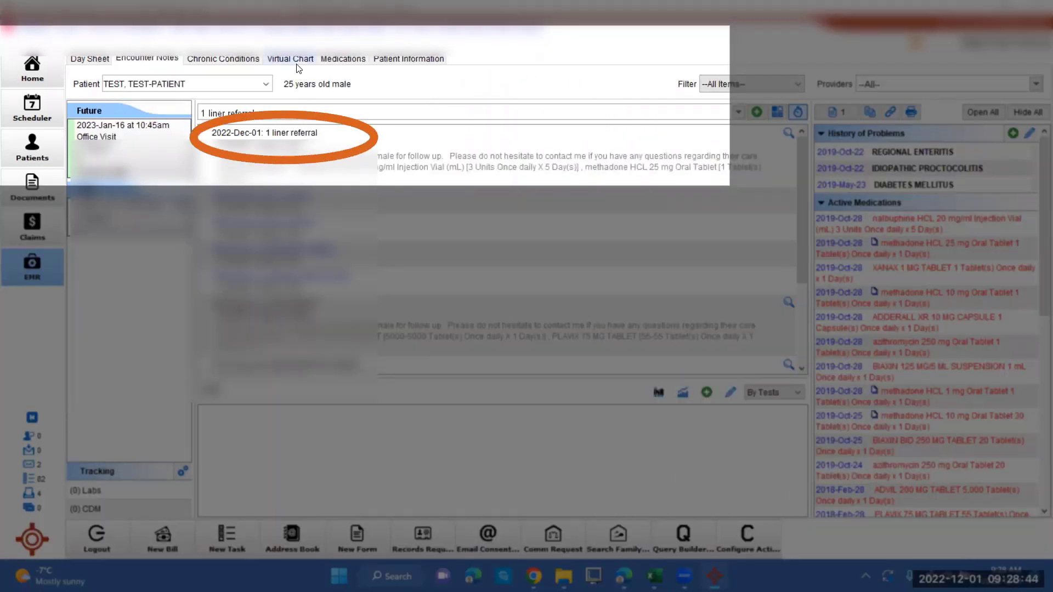
click(290, 59)
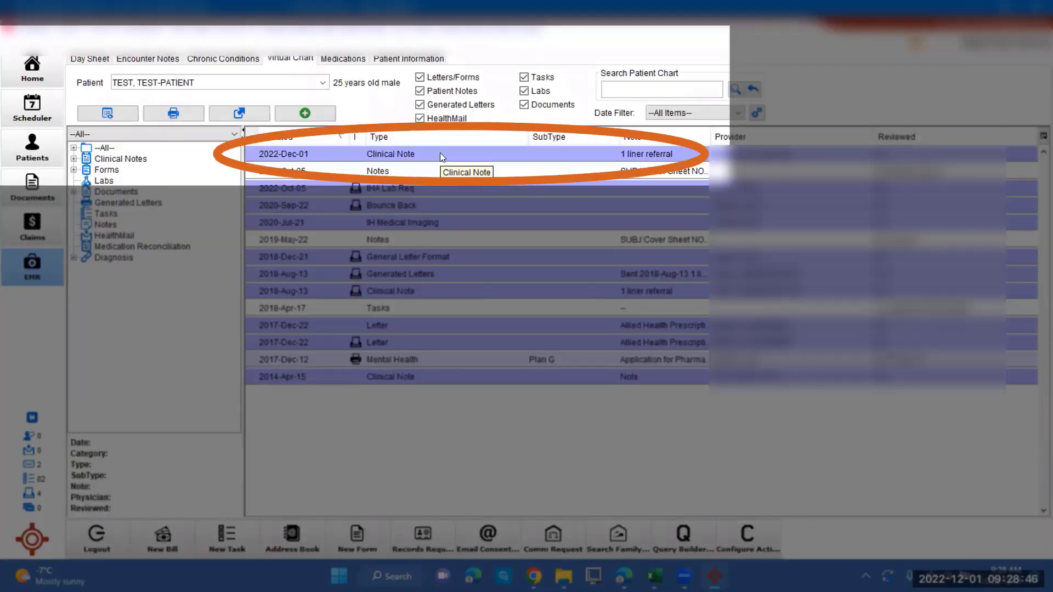